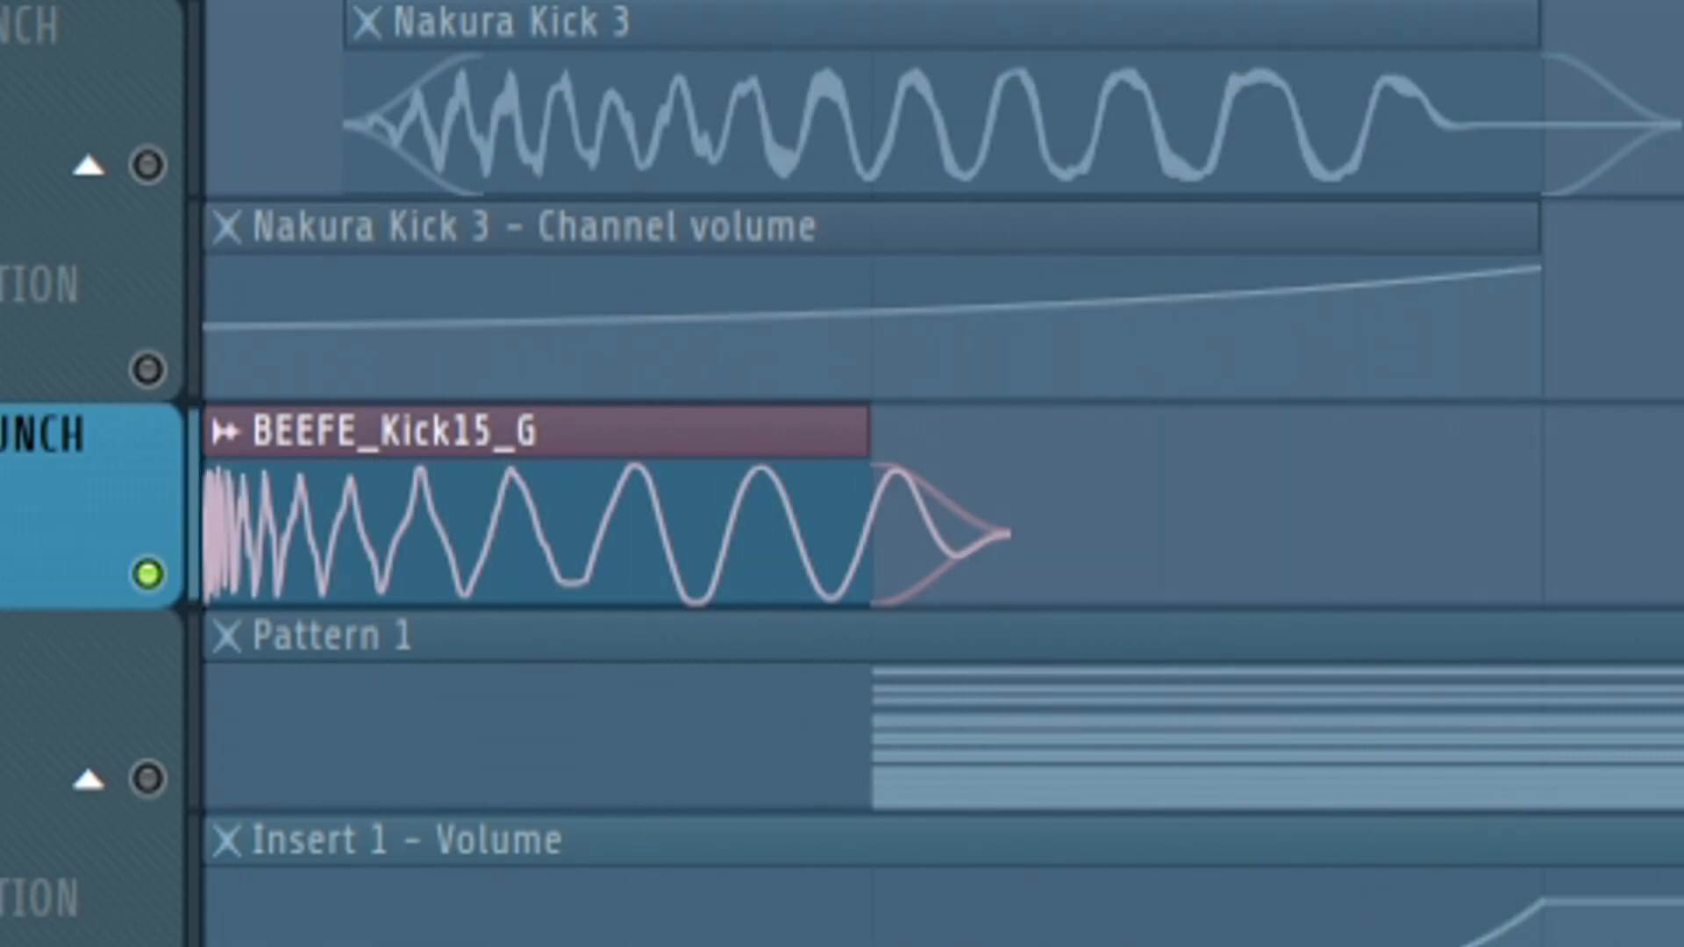
# Enable all the punch tracks with their automation and play them back together
pyautogui.click(564, 329)
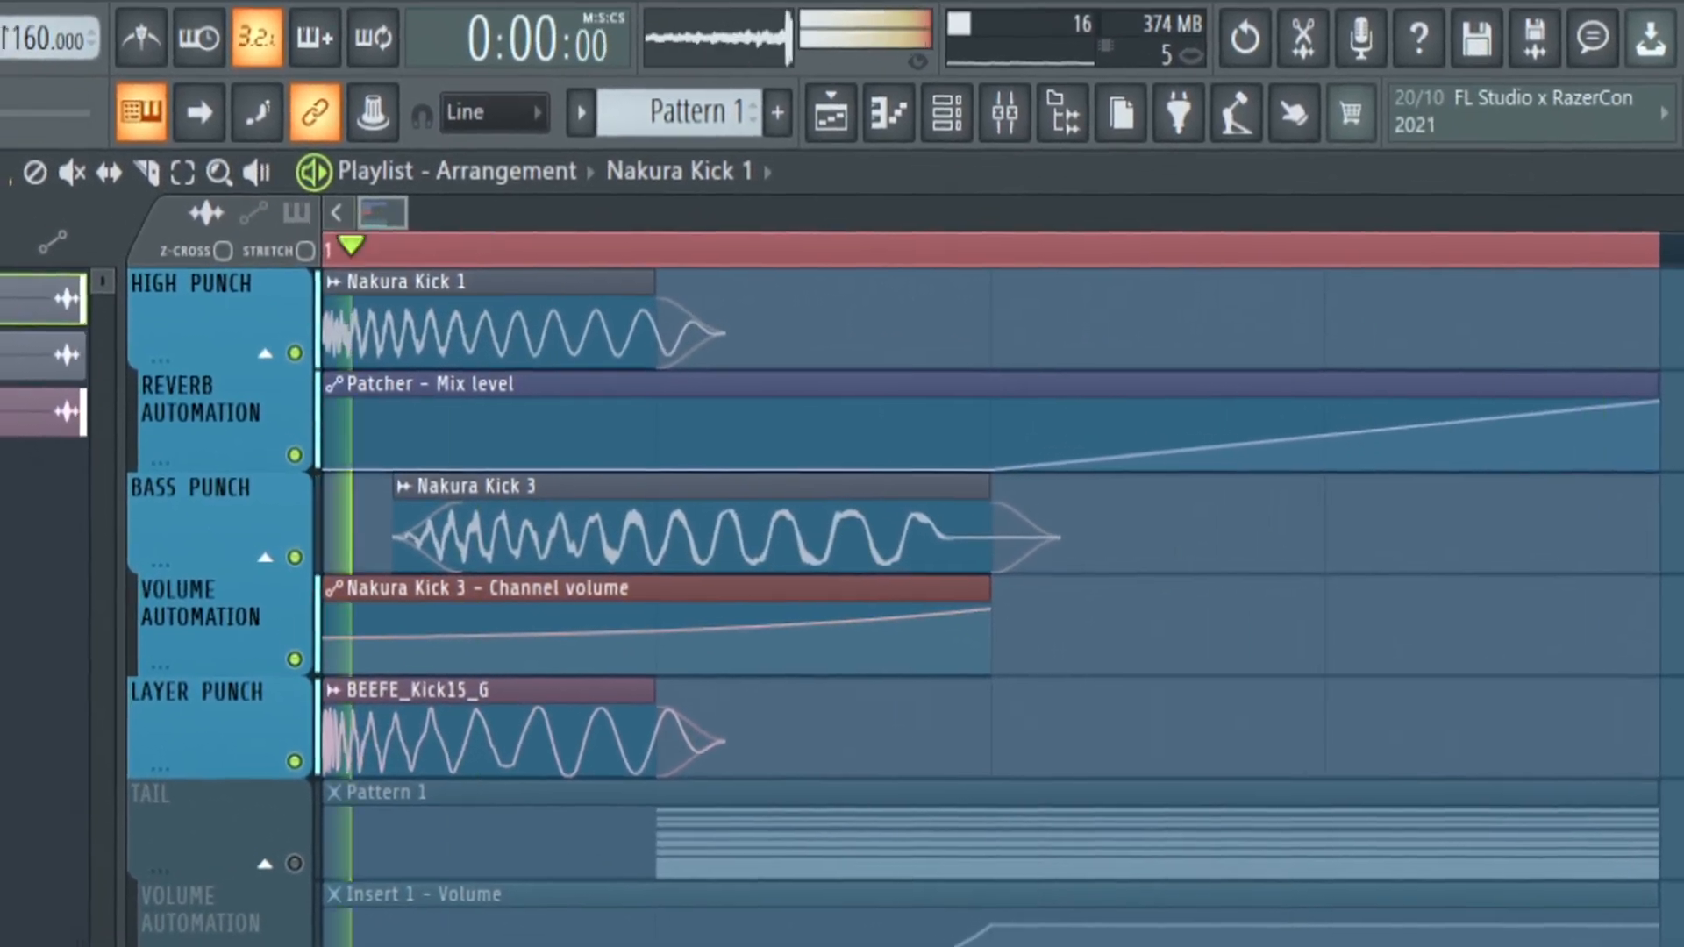
pyautogui.press('space')
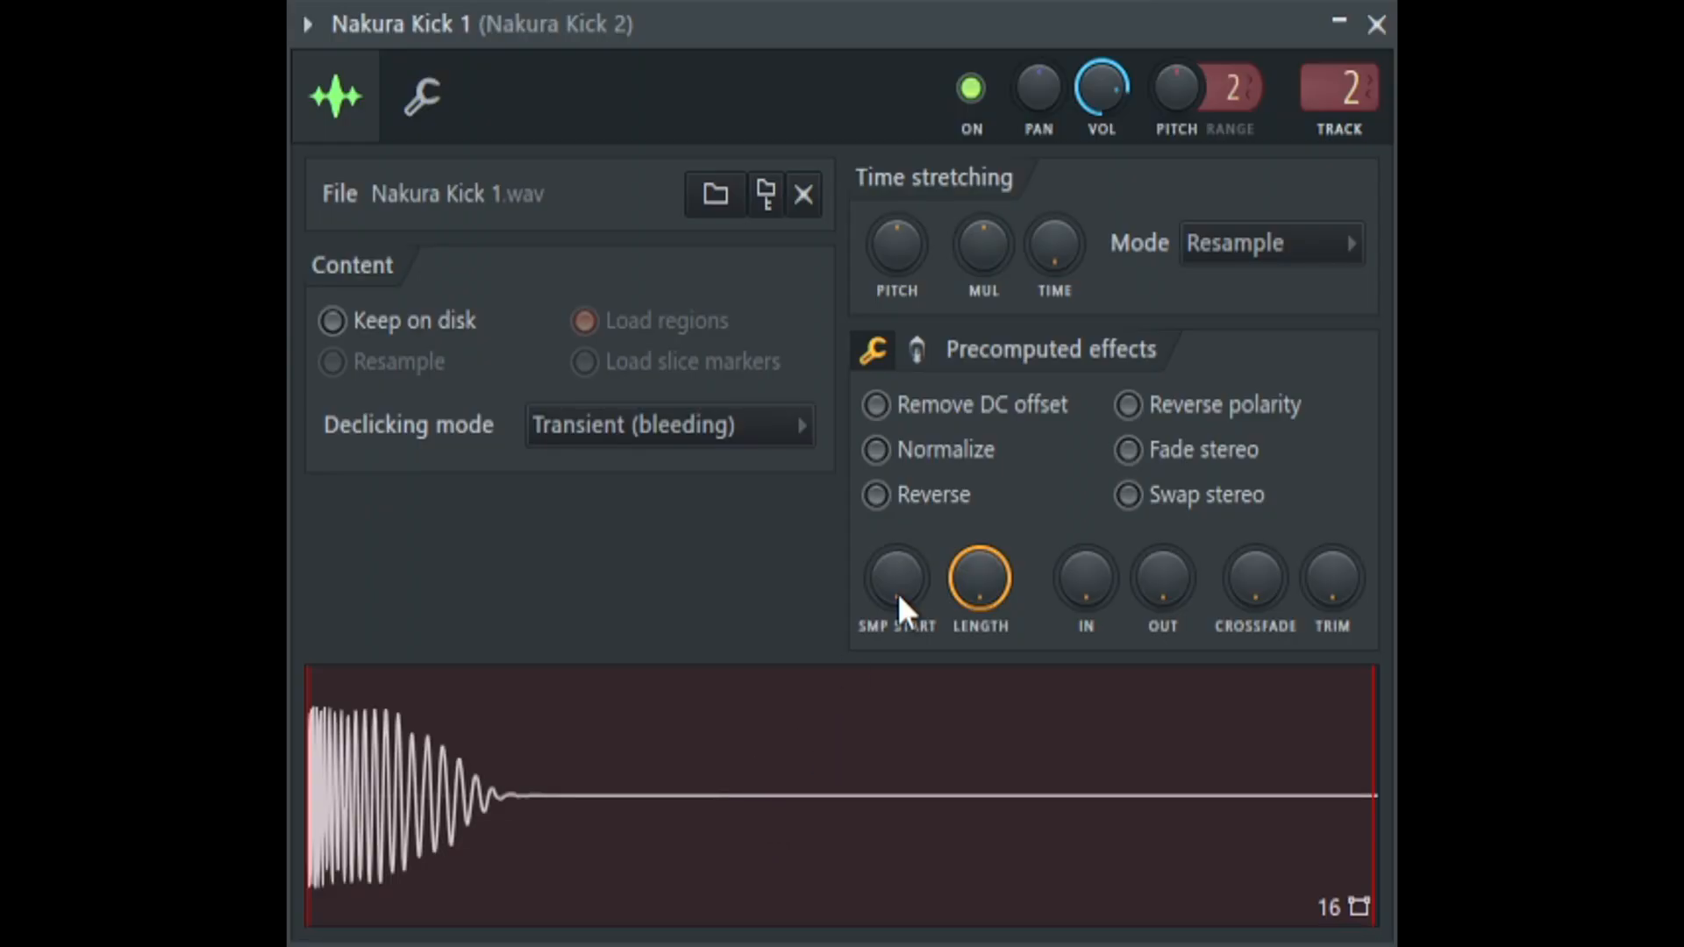
# Close the Nakura Kick 1 sampler settings and audition the HIGH PUNCH track alone without effects
pyautogui.click(1376, 25)
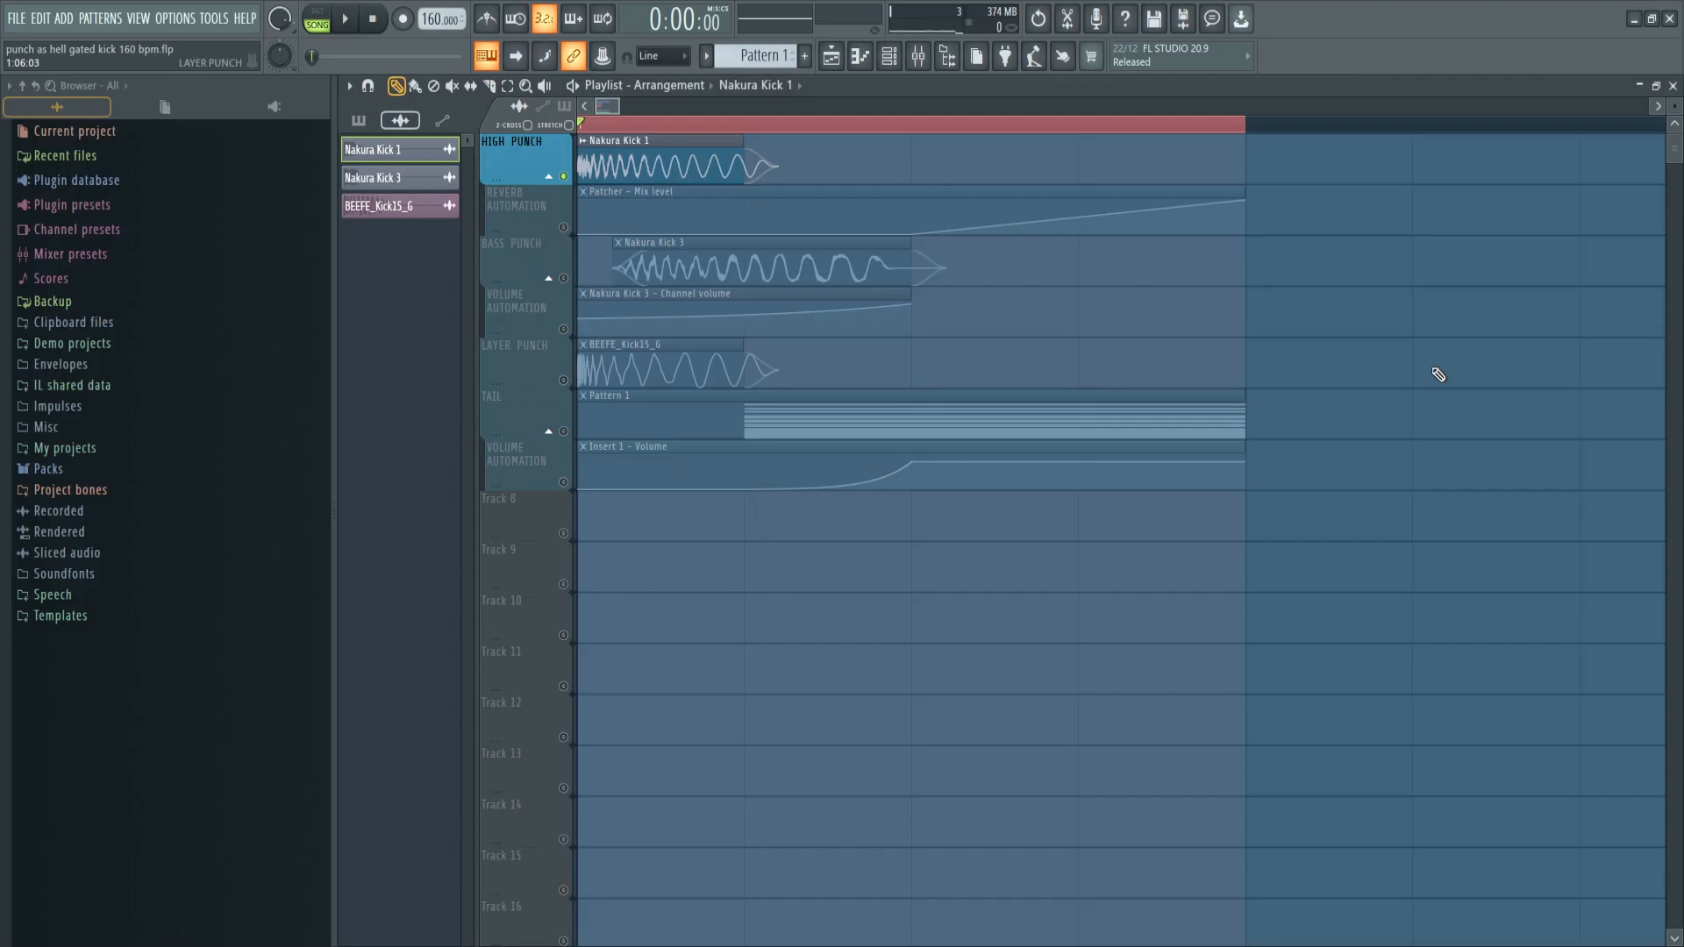
pyautogui.press('space')
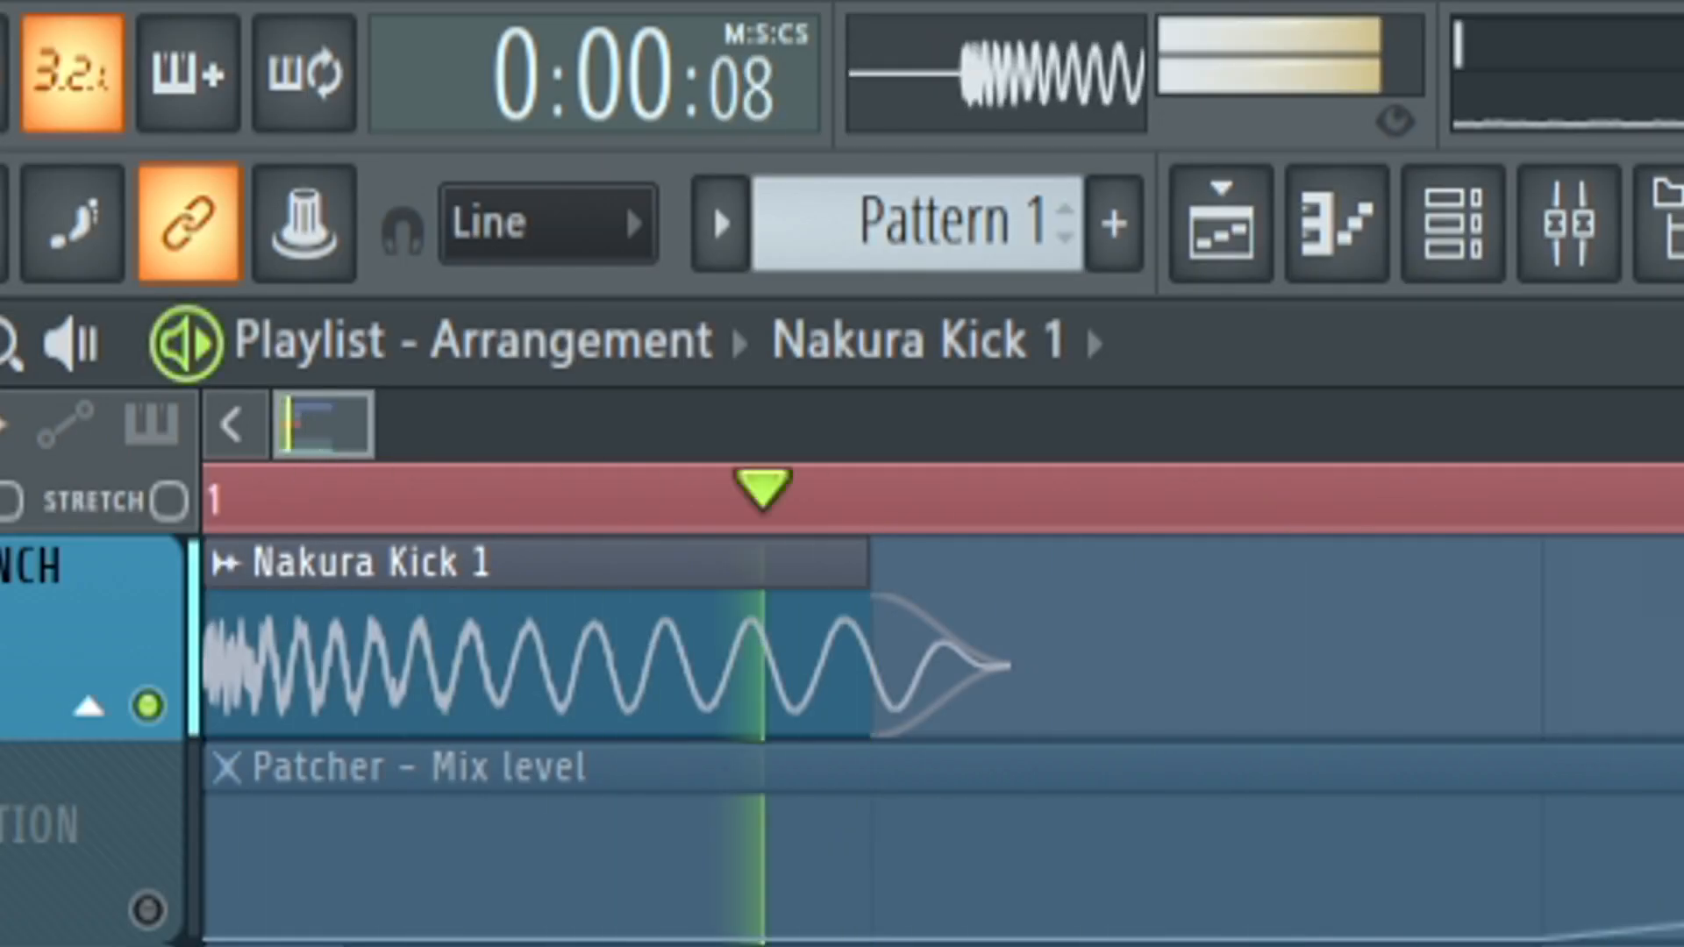
pyautogui.press('space')
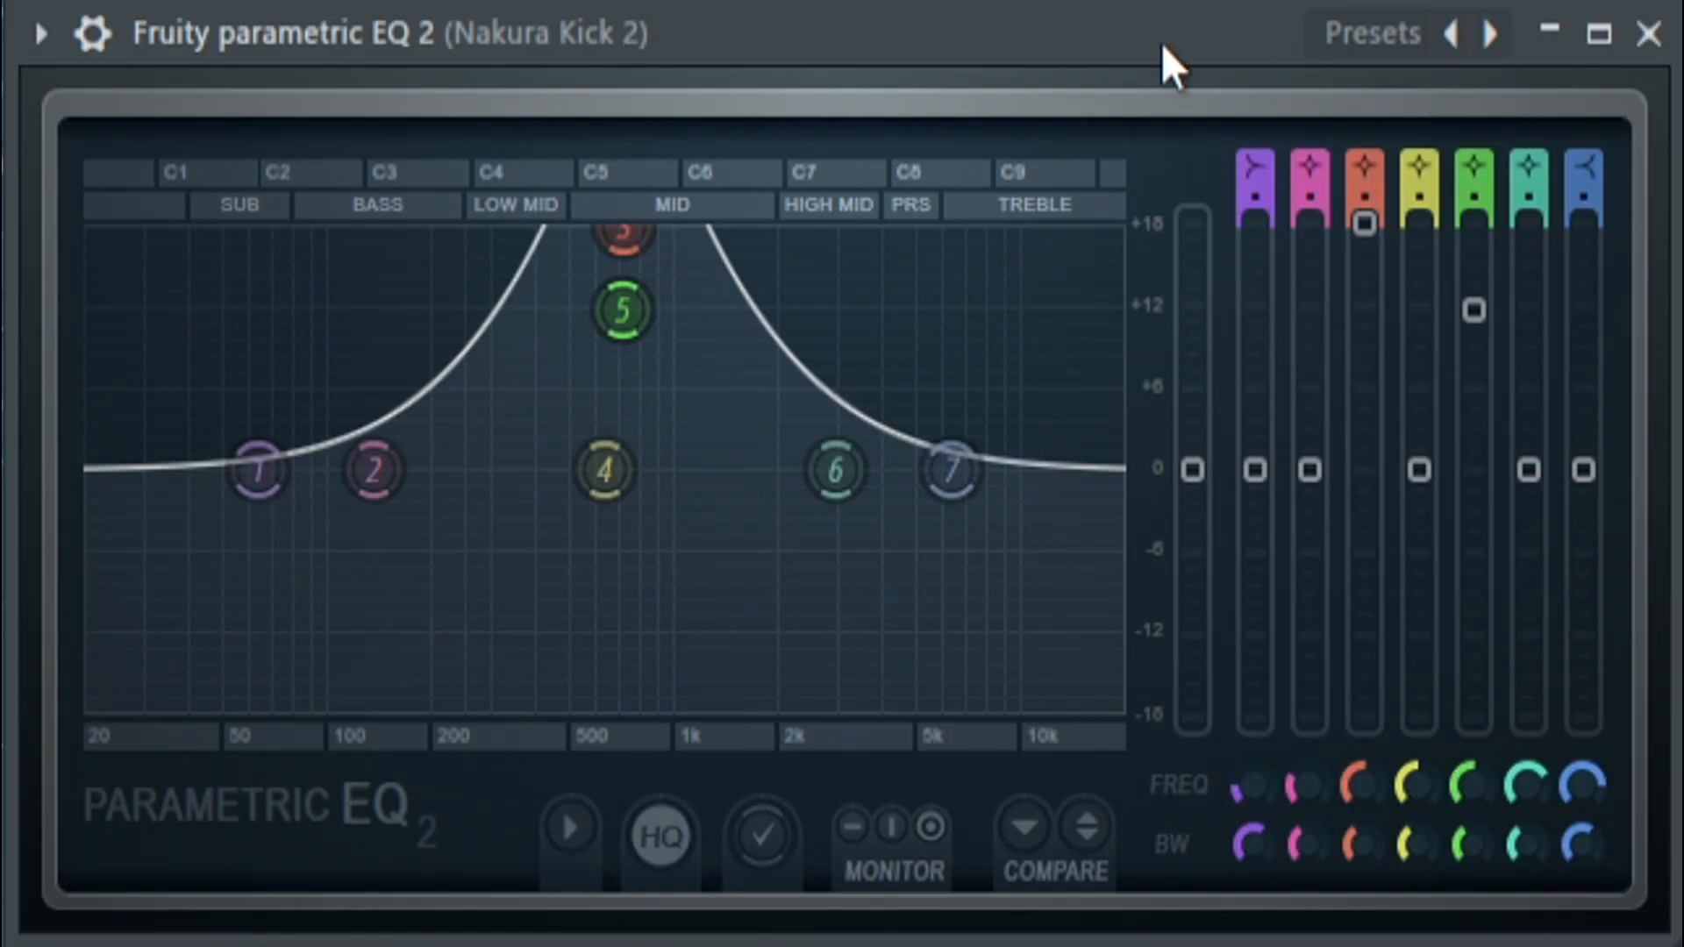
# Audition HIGH PUNCH with the first Fruity parametric EQ 2, and again with Berzerk Distortion Stereo switched on
pyautogui.click(1647, 36)
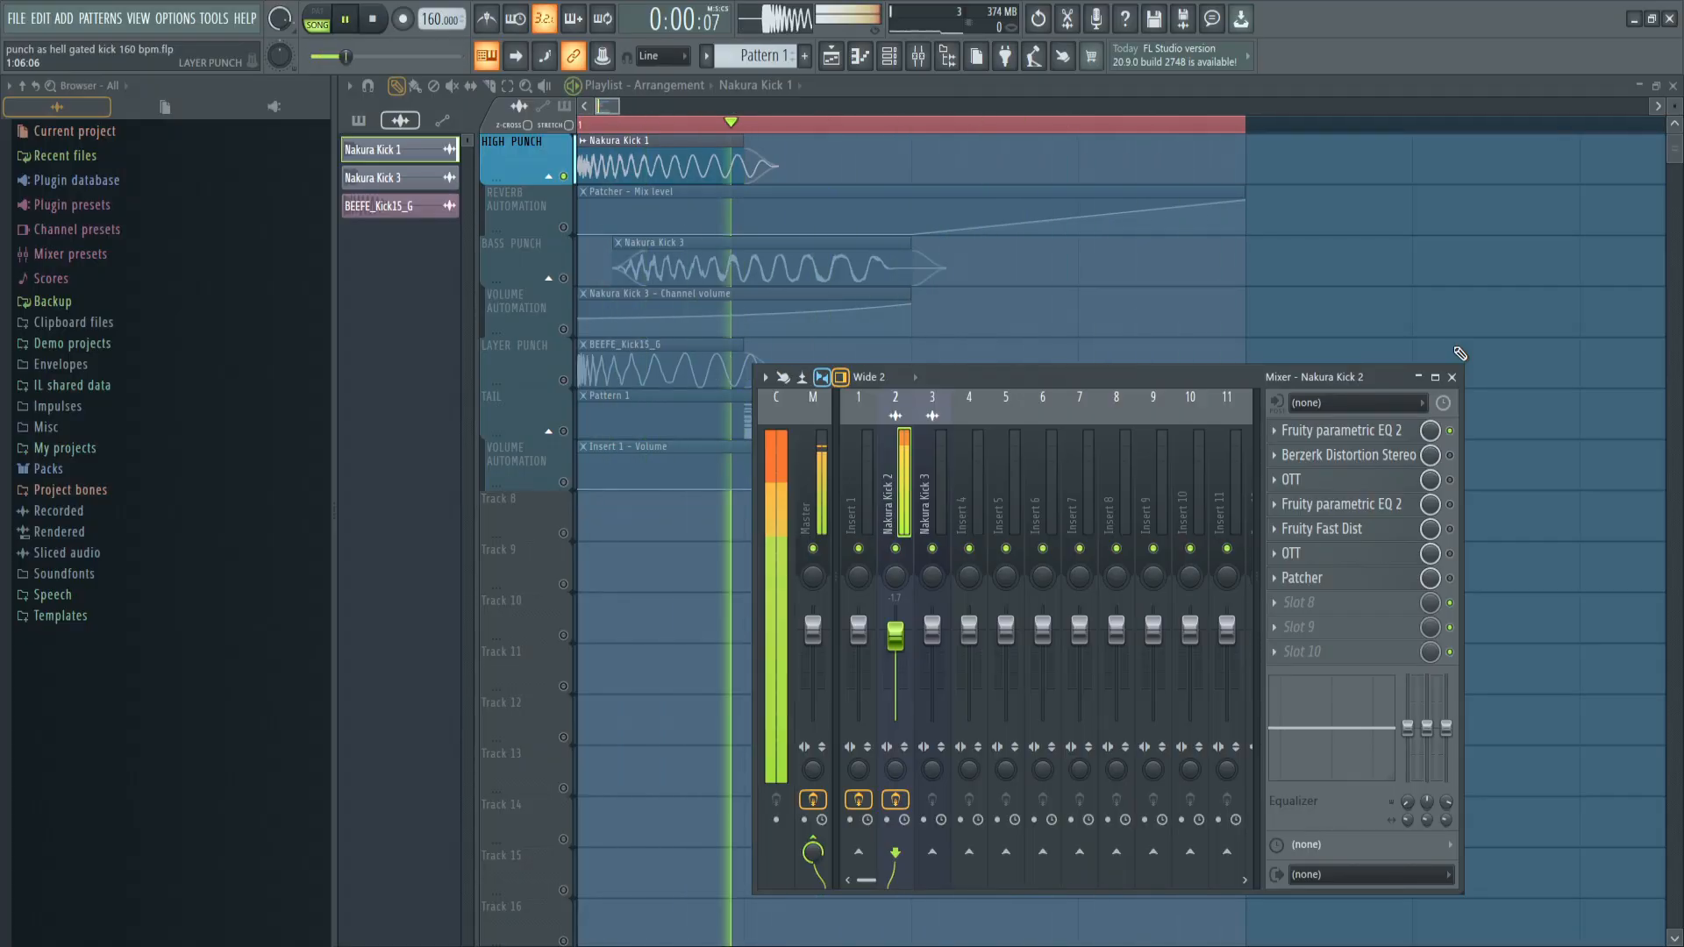
pyautogui.press('space')
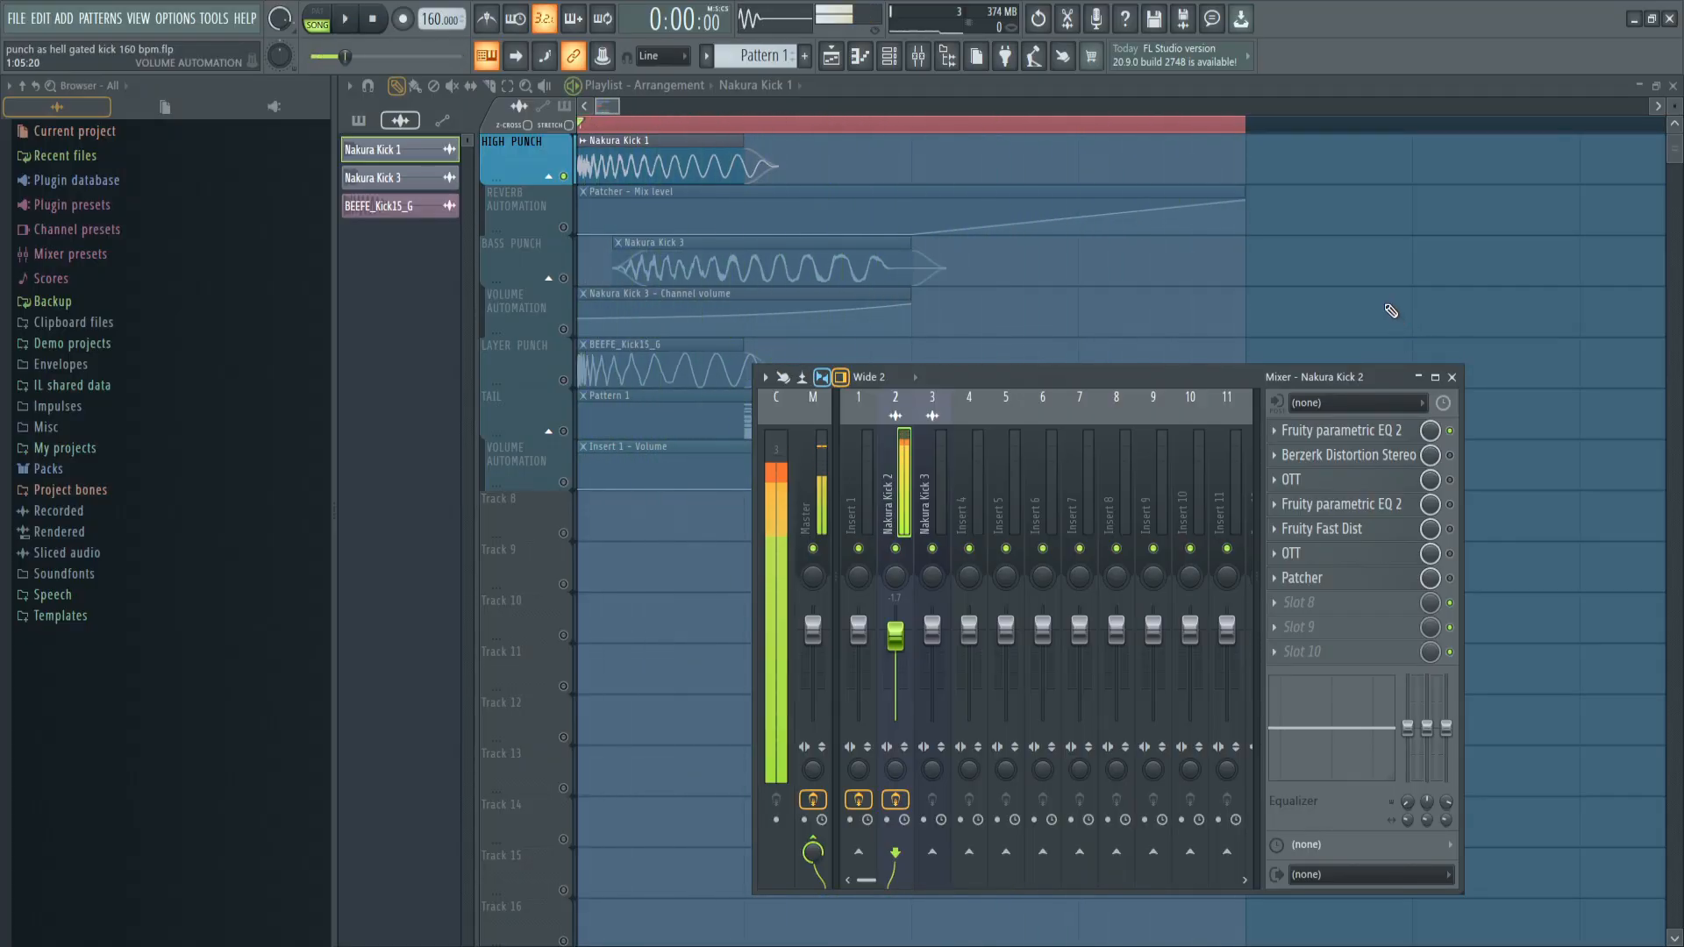
pyautogui.click(1348, 454)
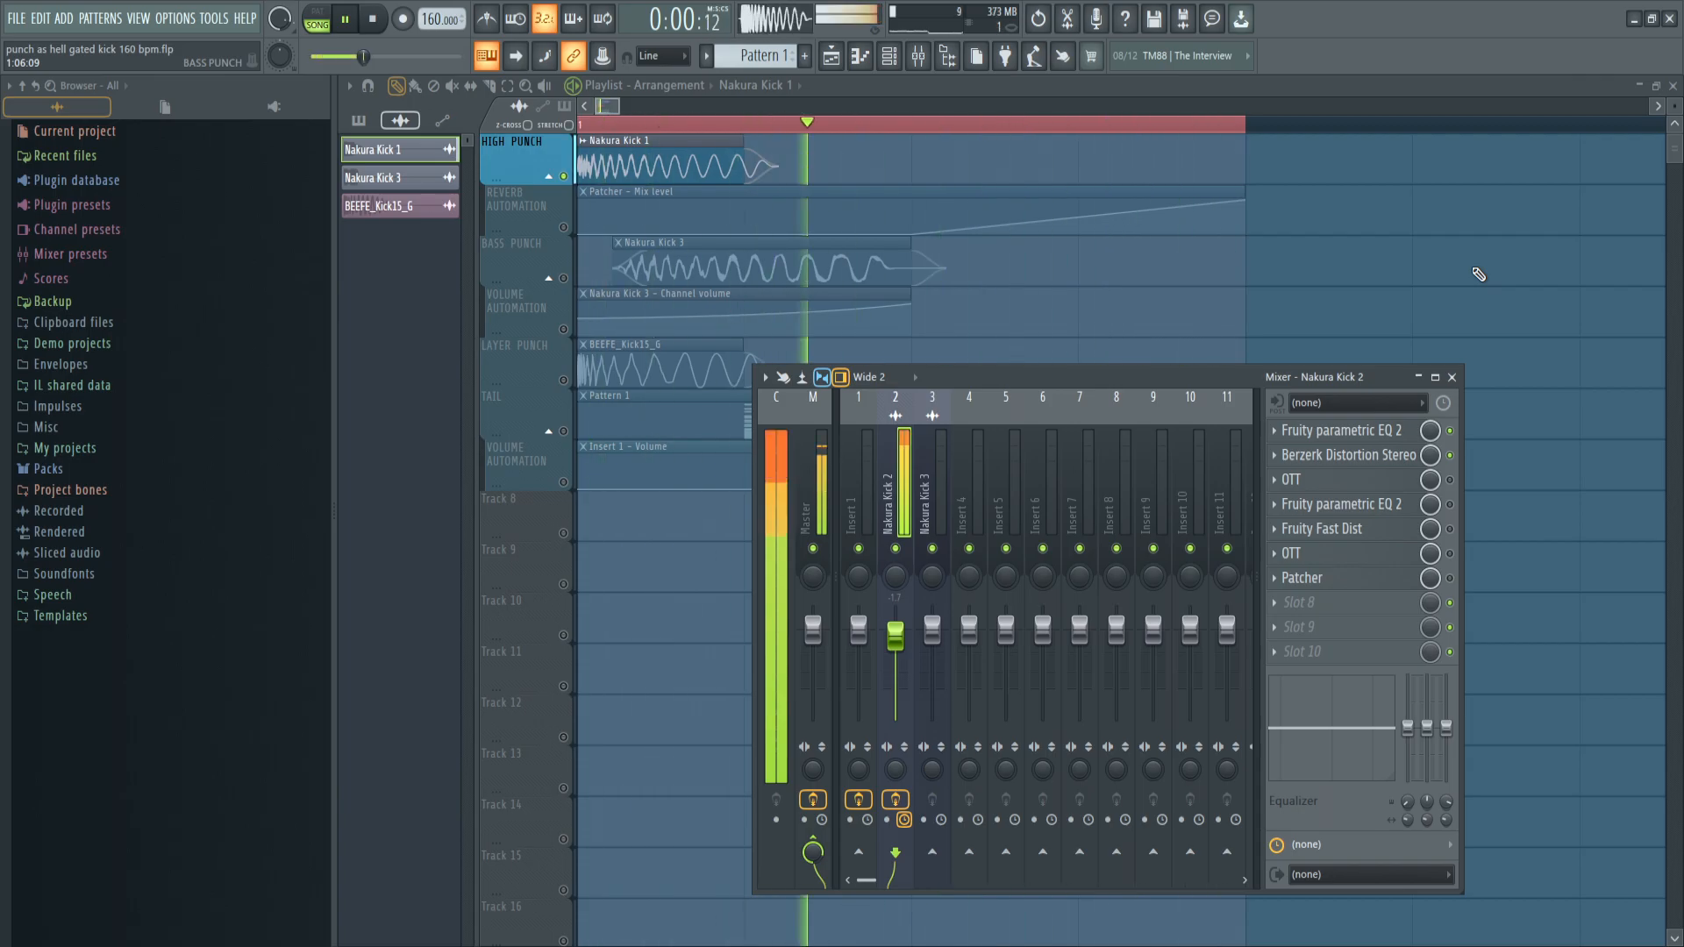
pyautogui.press('space')
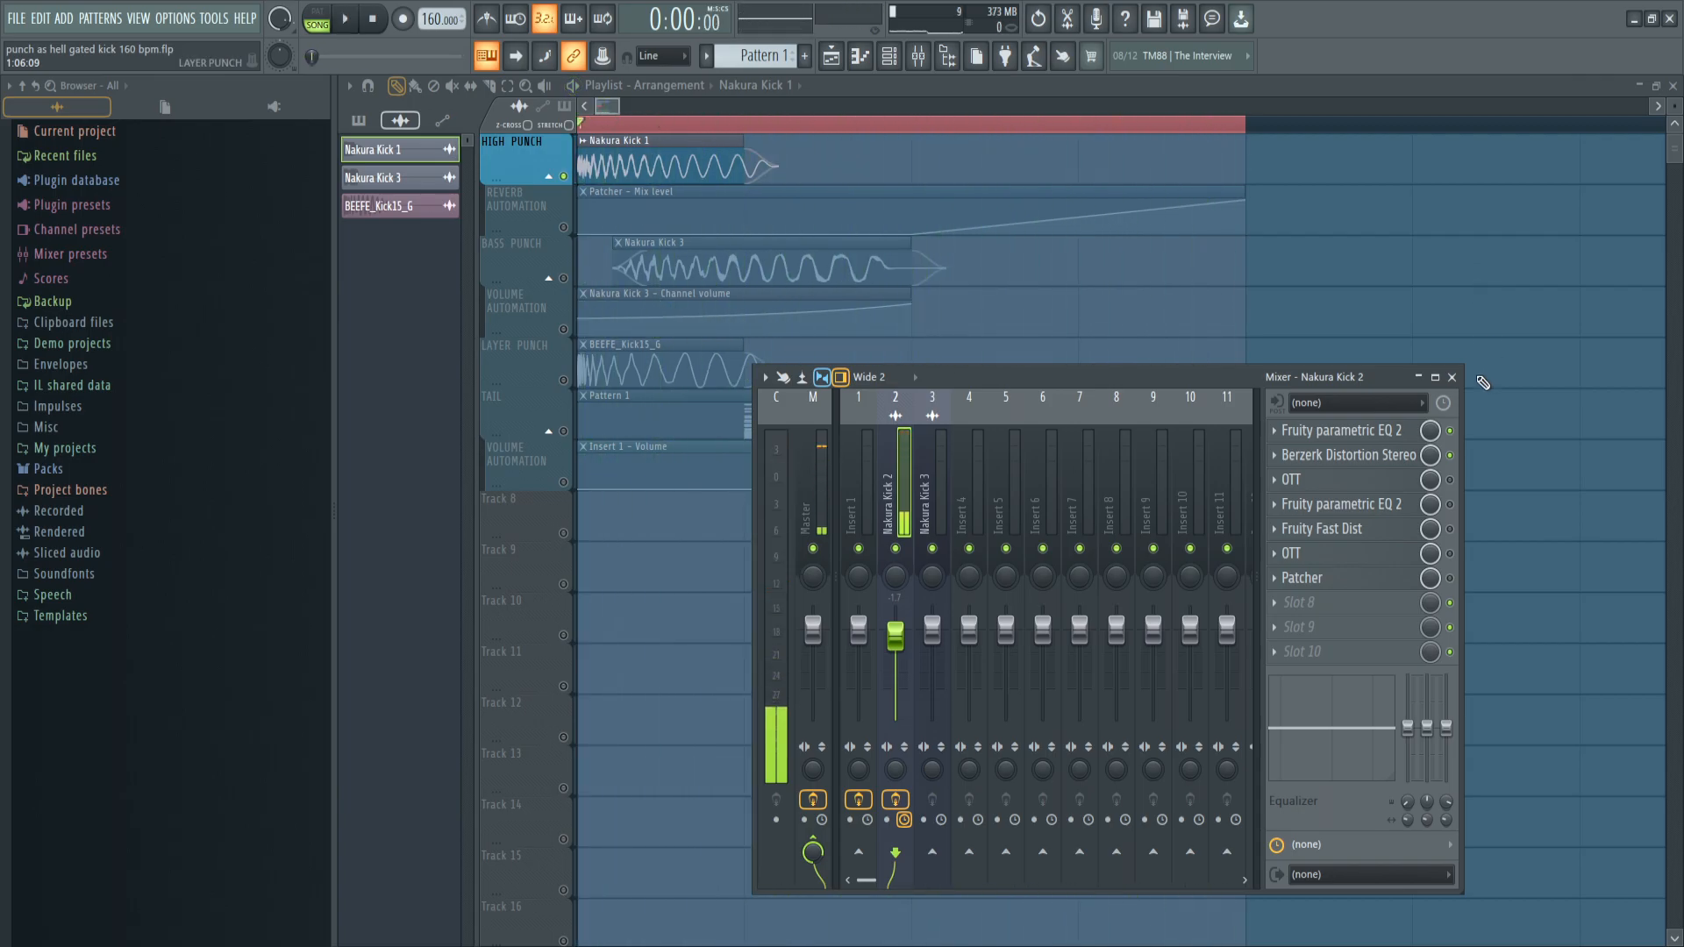
# Switch on the first OTT and the second Fruity parametric EQ 2 on Nakura Kick 2, auditioning HIGH PUNCH after each
pyautogui.click(1390, 481)
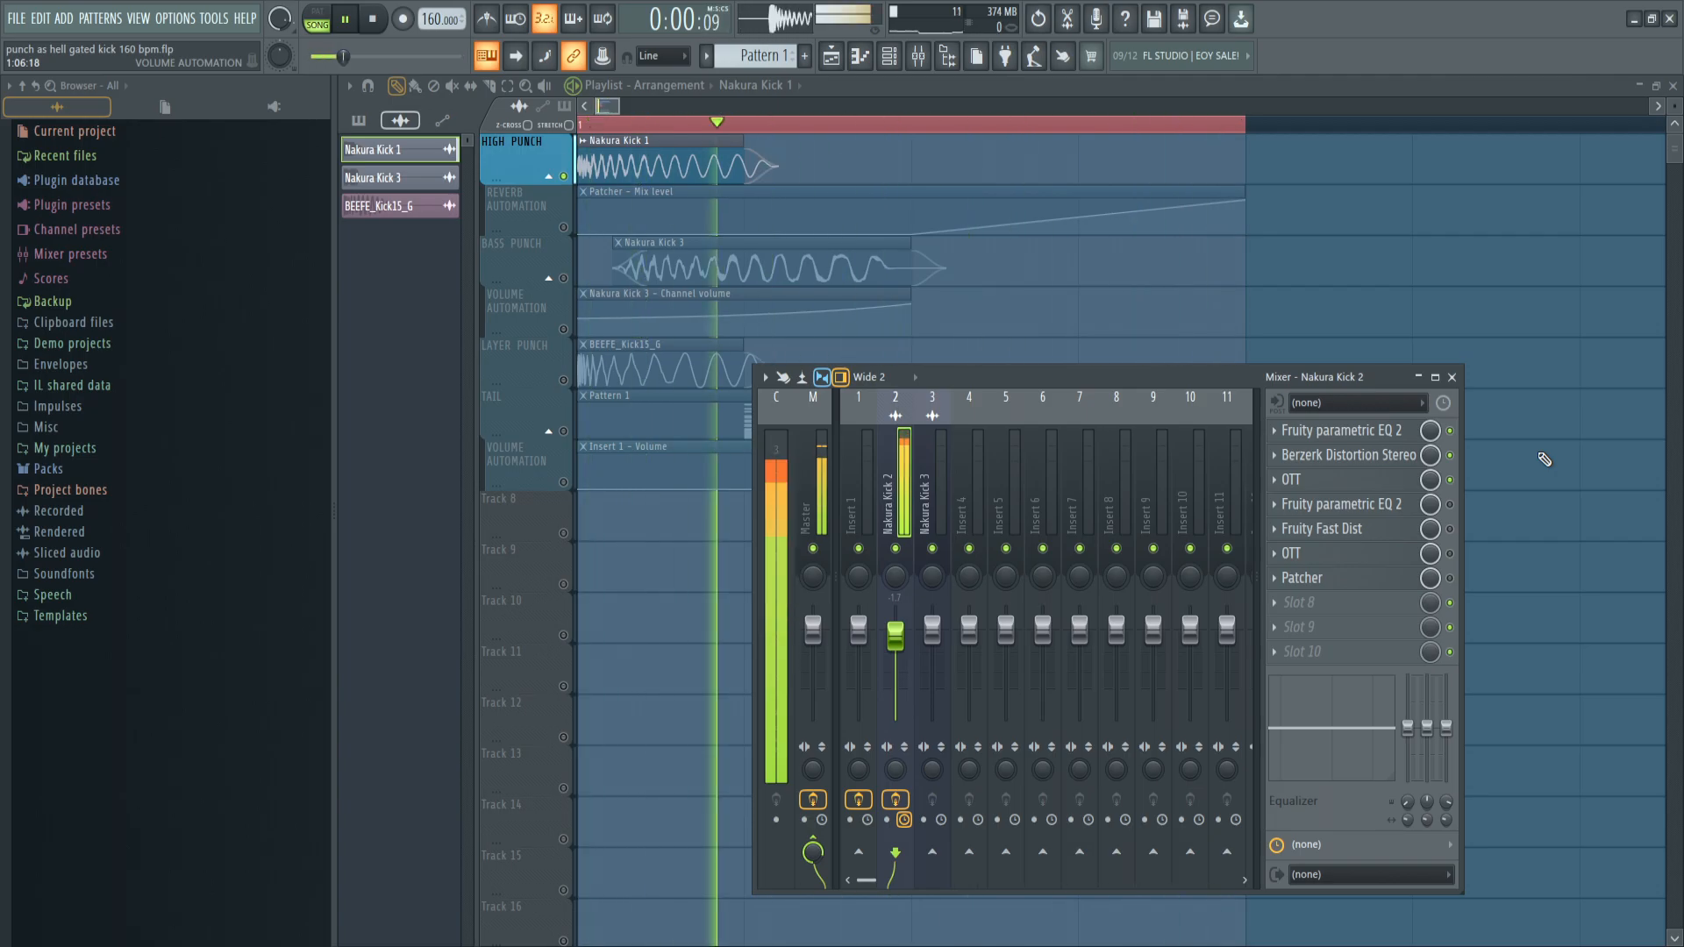
pyautogui.press('space')
pyautogui.click(1396, 506)
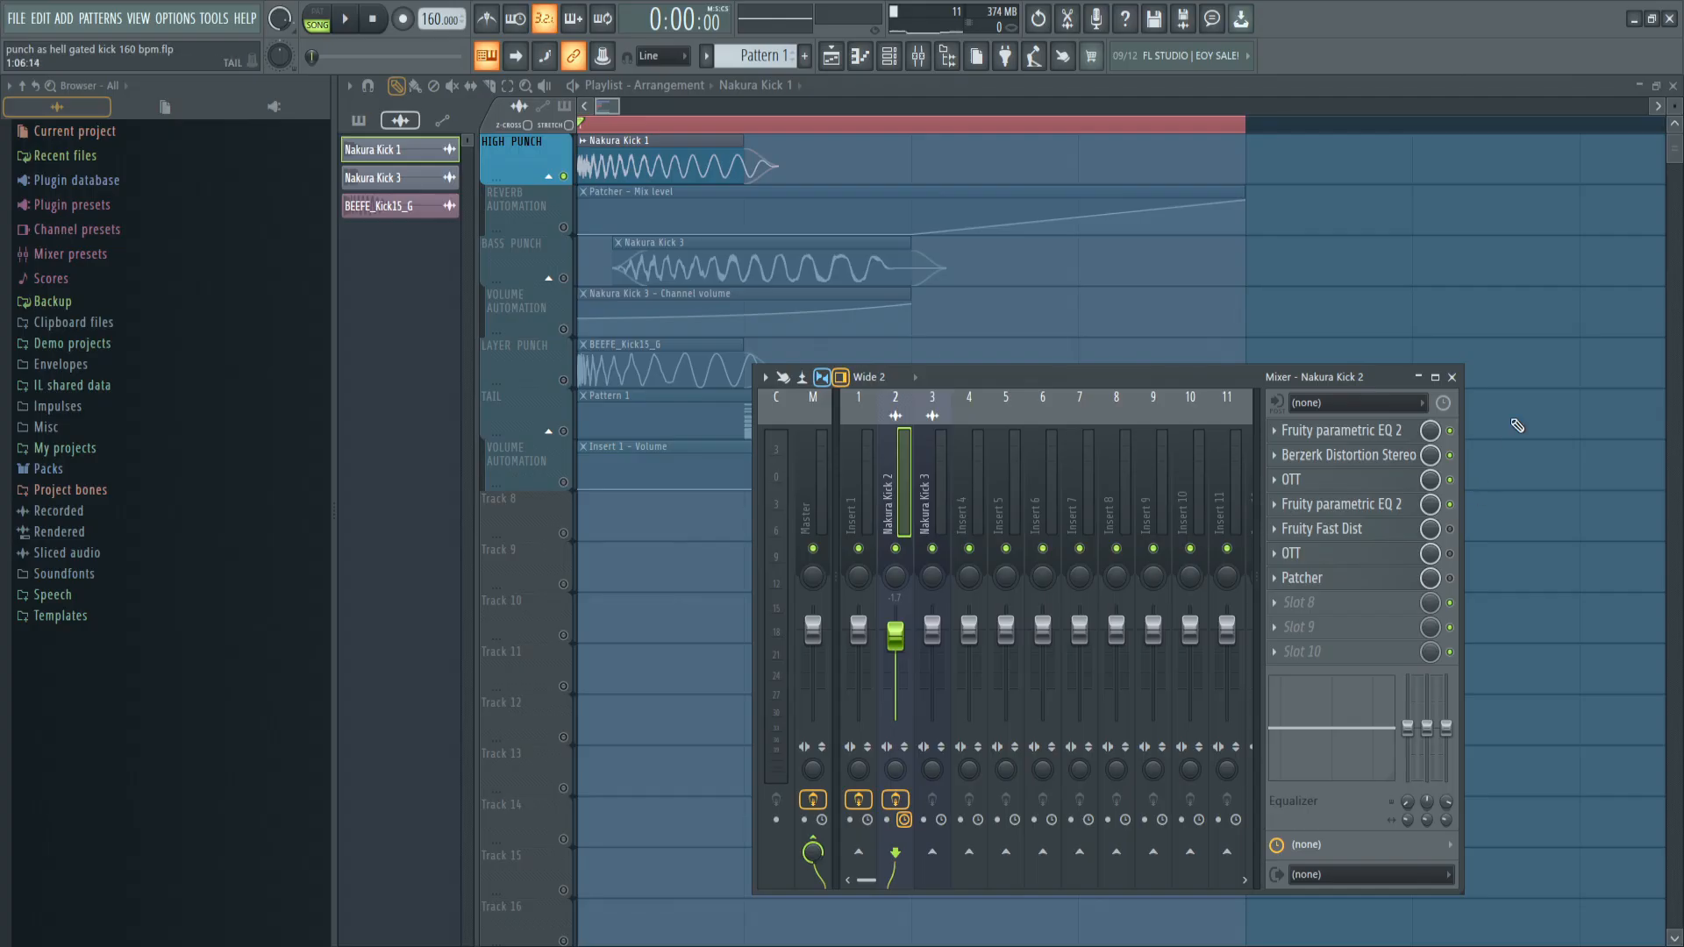
pyautogui.press('space')
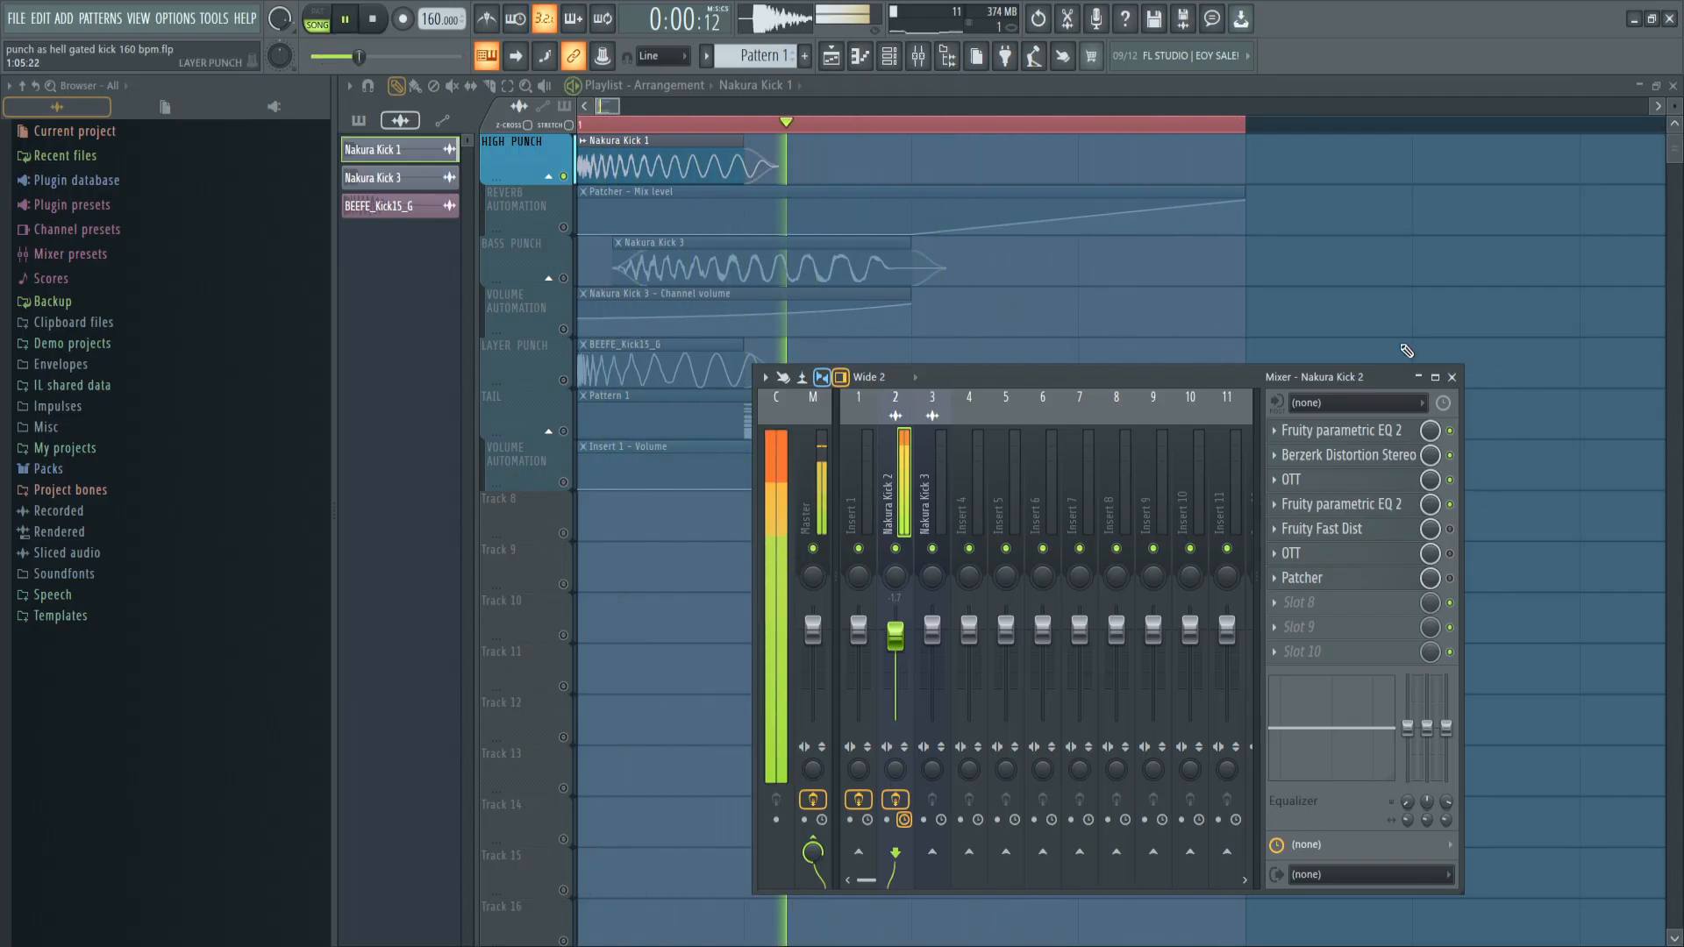
pyautogui.press('space')
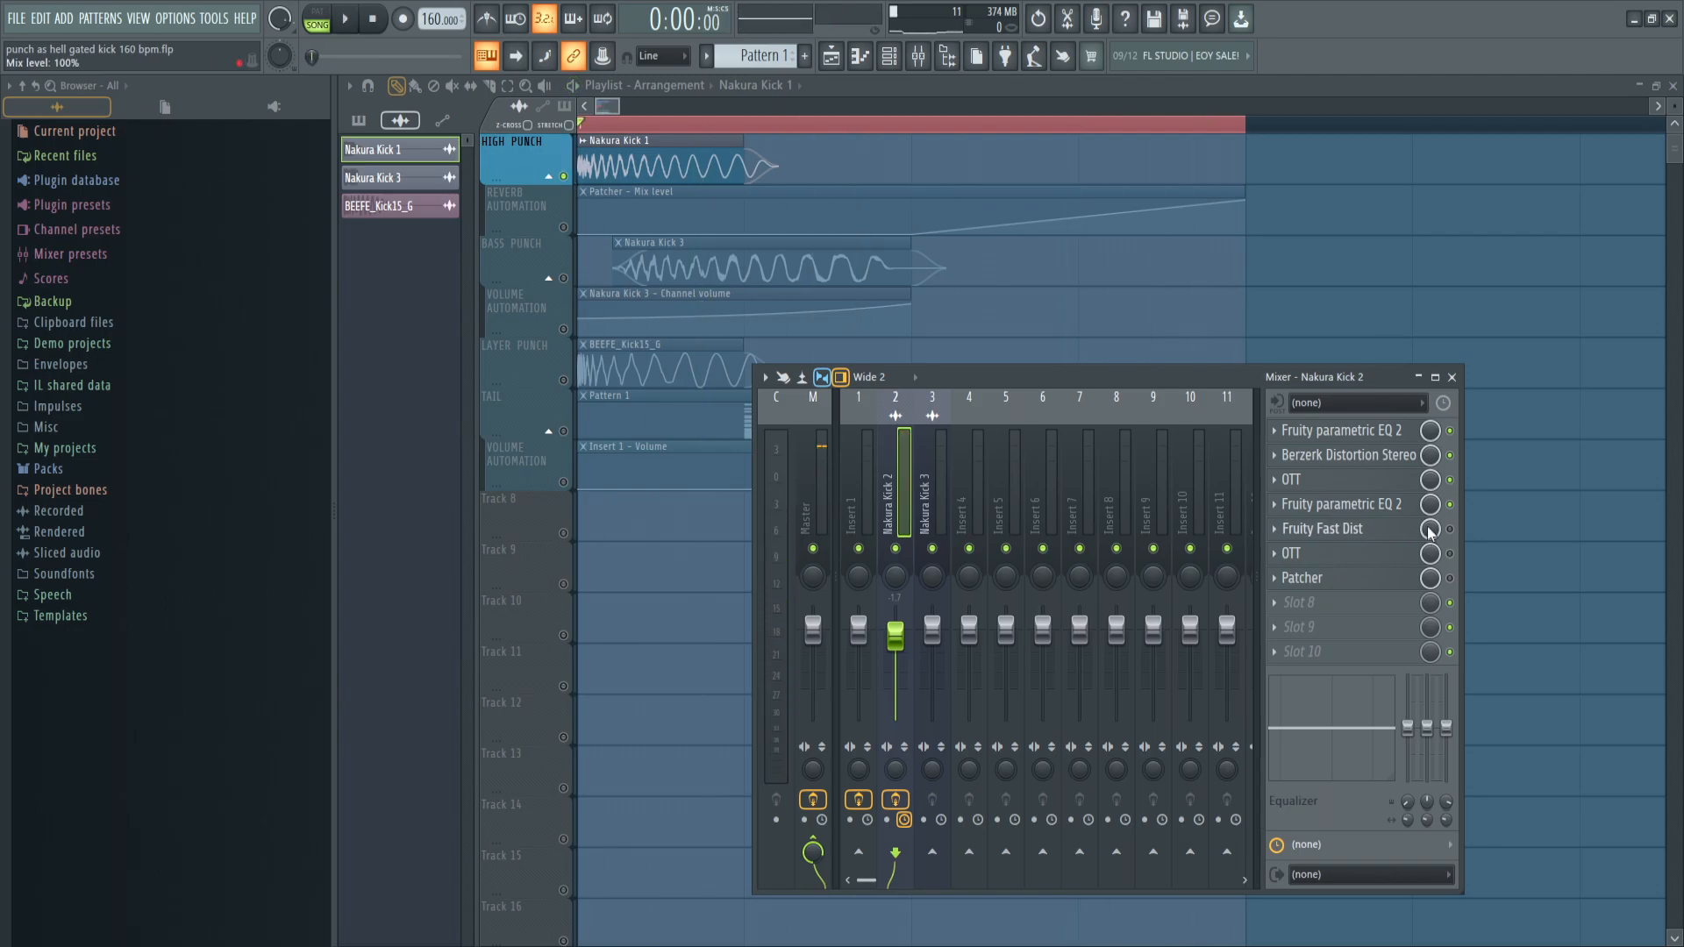
# Switch on Fruity Fast Dist and the second OTT on Nakura Kick 2, auditioning HIGH PUNCH after each
pyautogui.click(1408, 529)
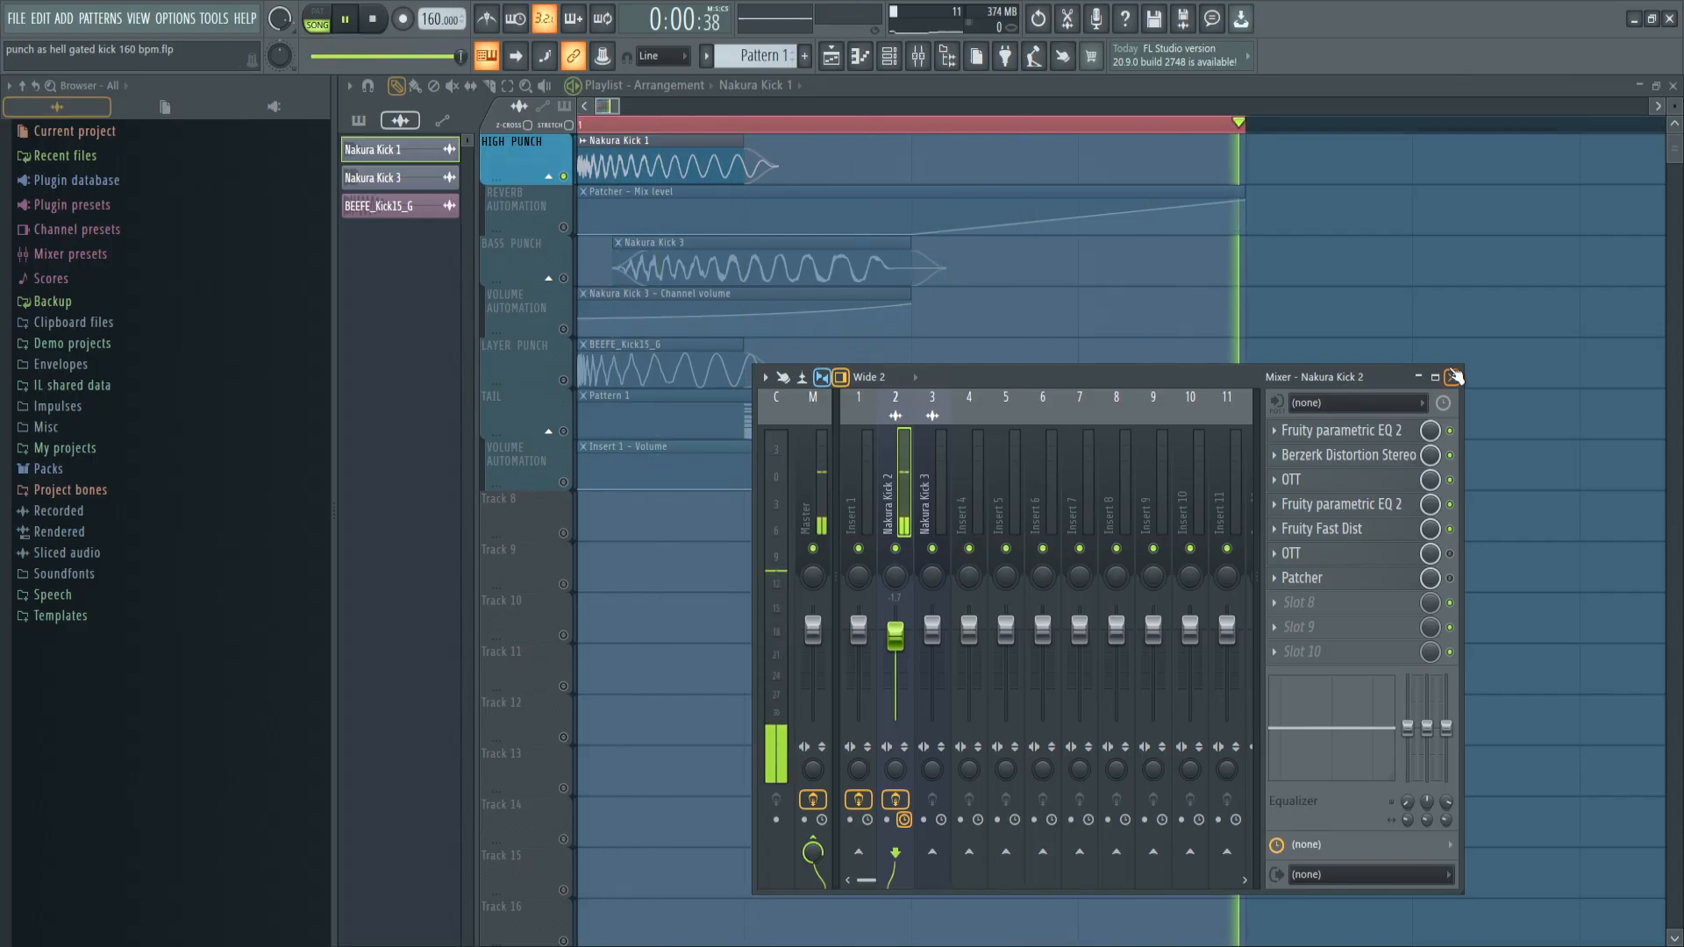
pyautogui.press('space')
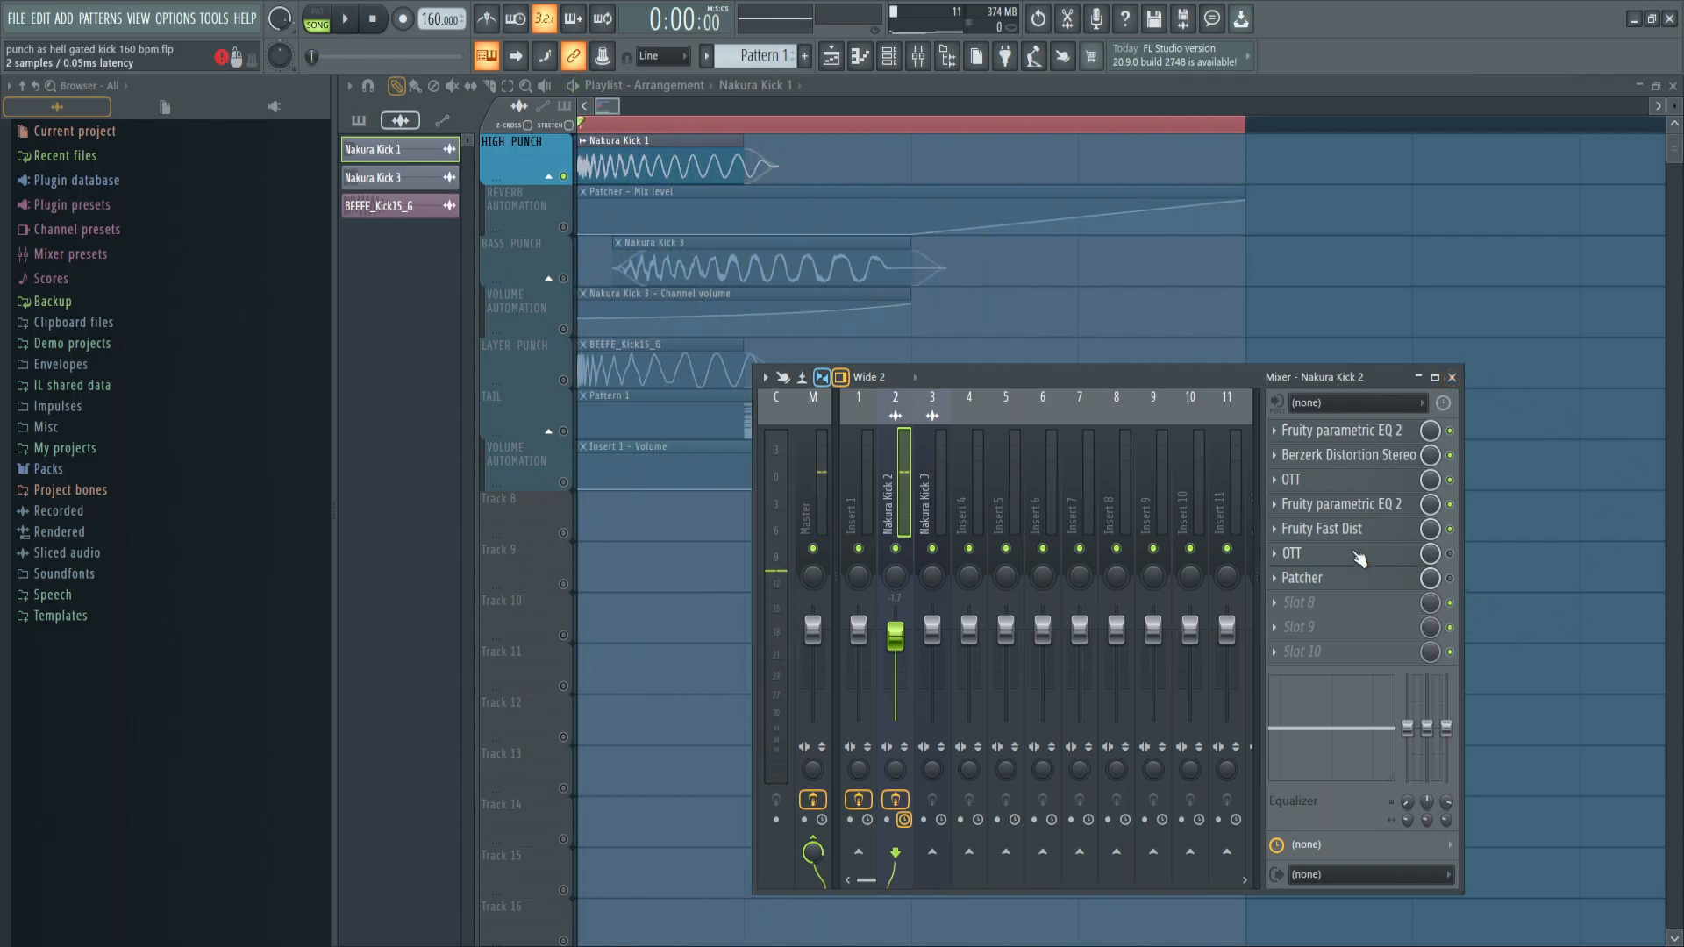
pyautogui.click(1358, 559)
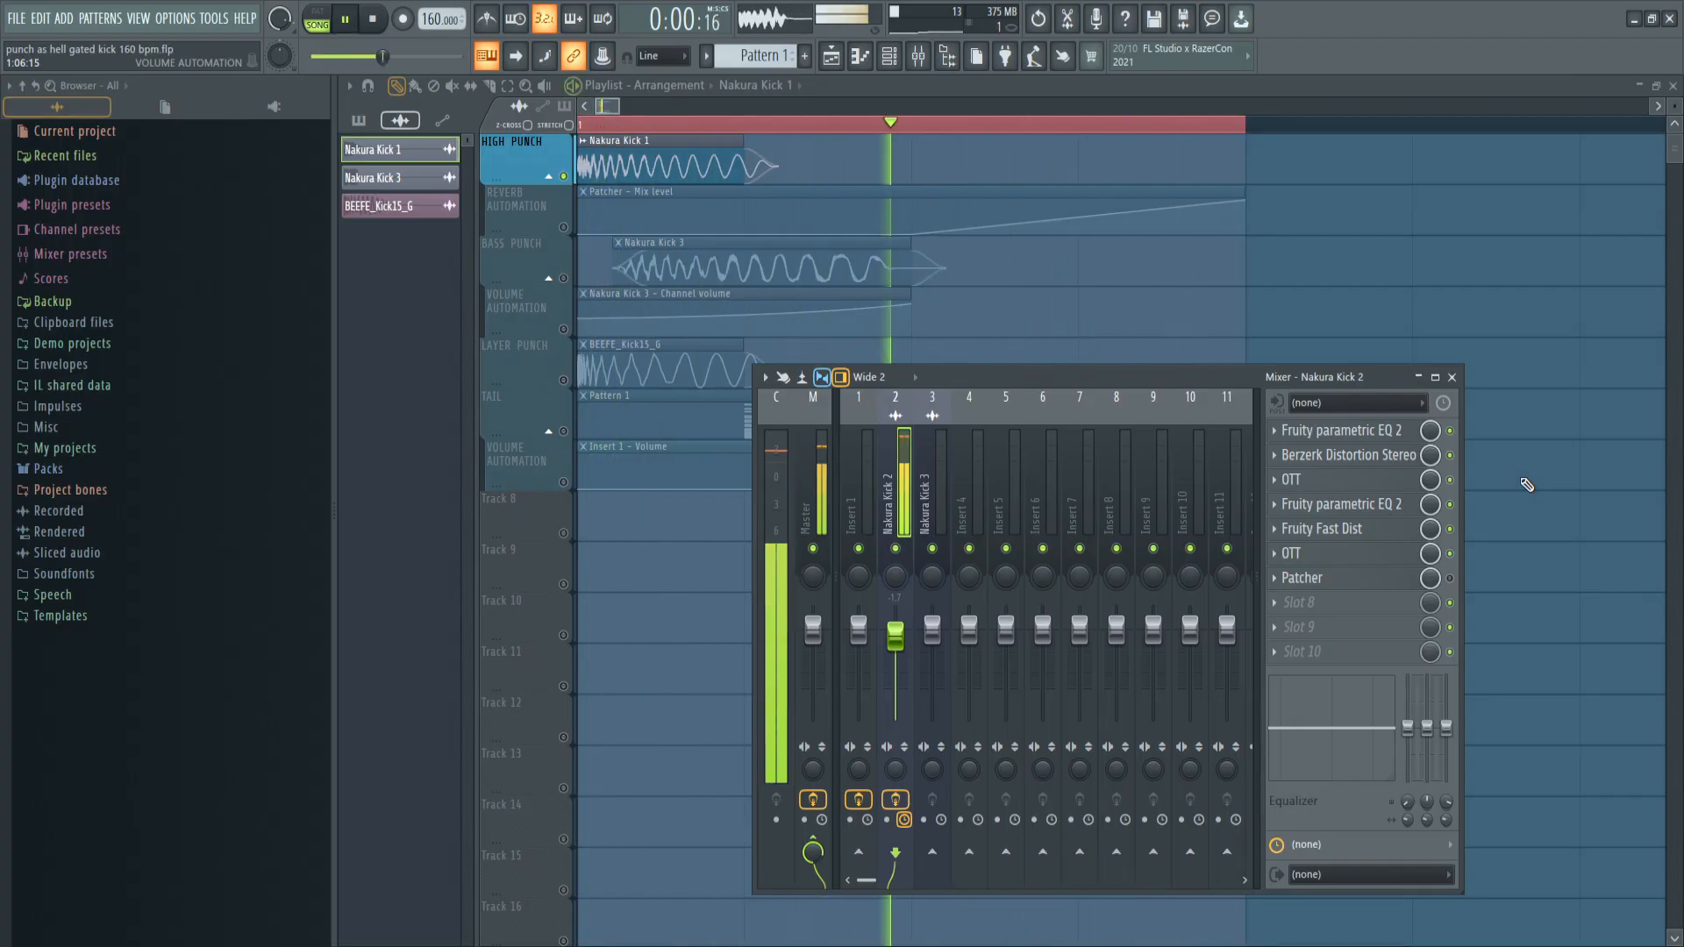
pyautogui.press('space')
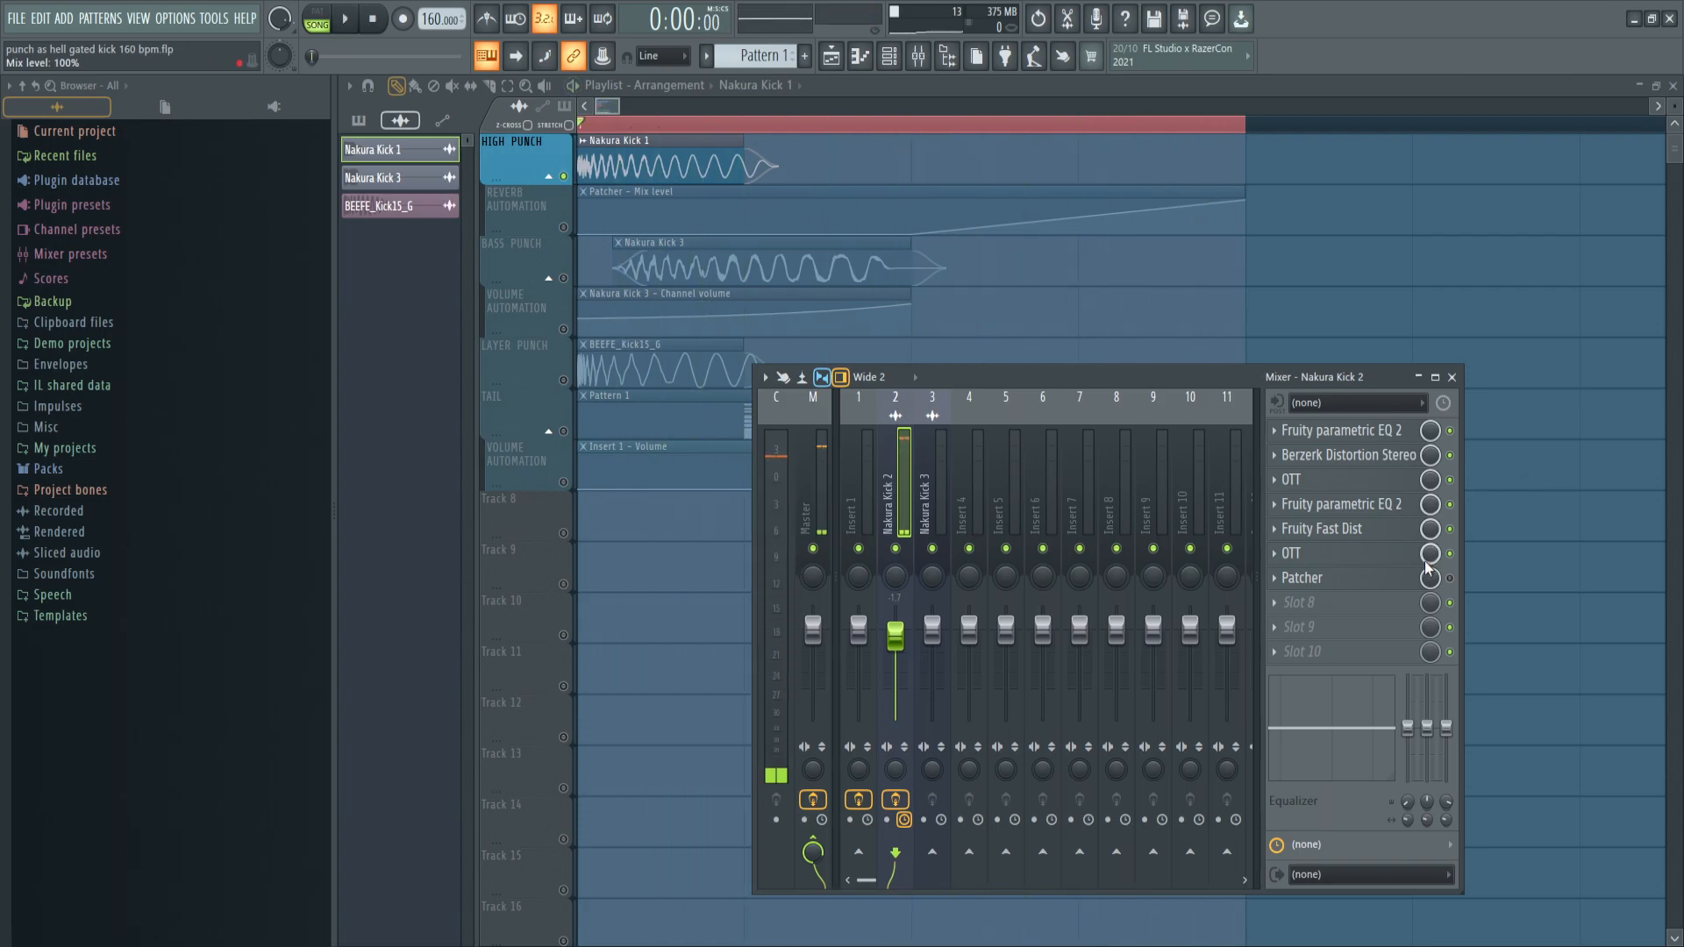
# Inspect the Patcher effect and play HIGH PUNCH with its reverb mix-level automation while the mixer is open
pyautogui.click(1403, 583)
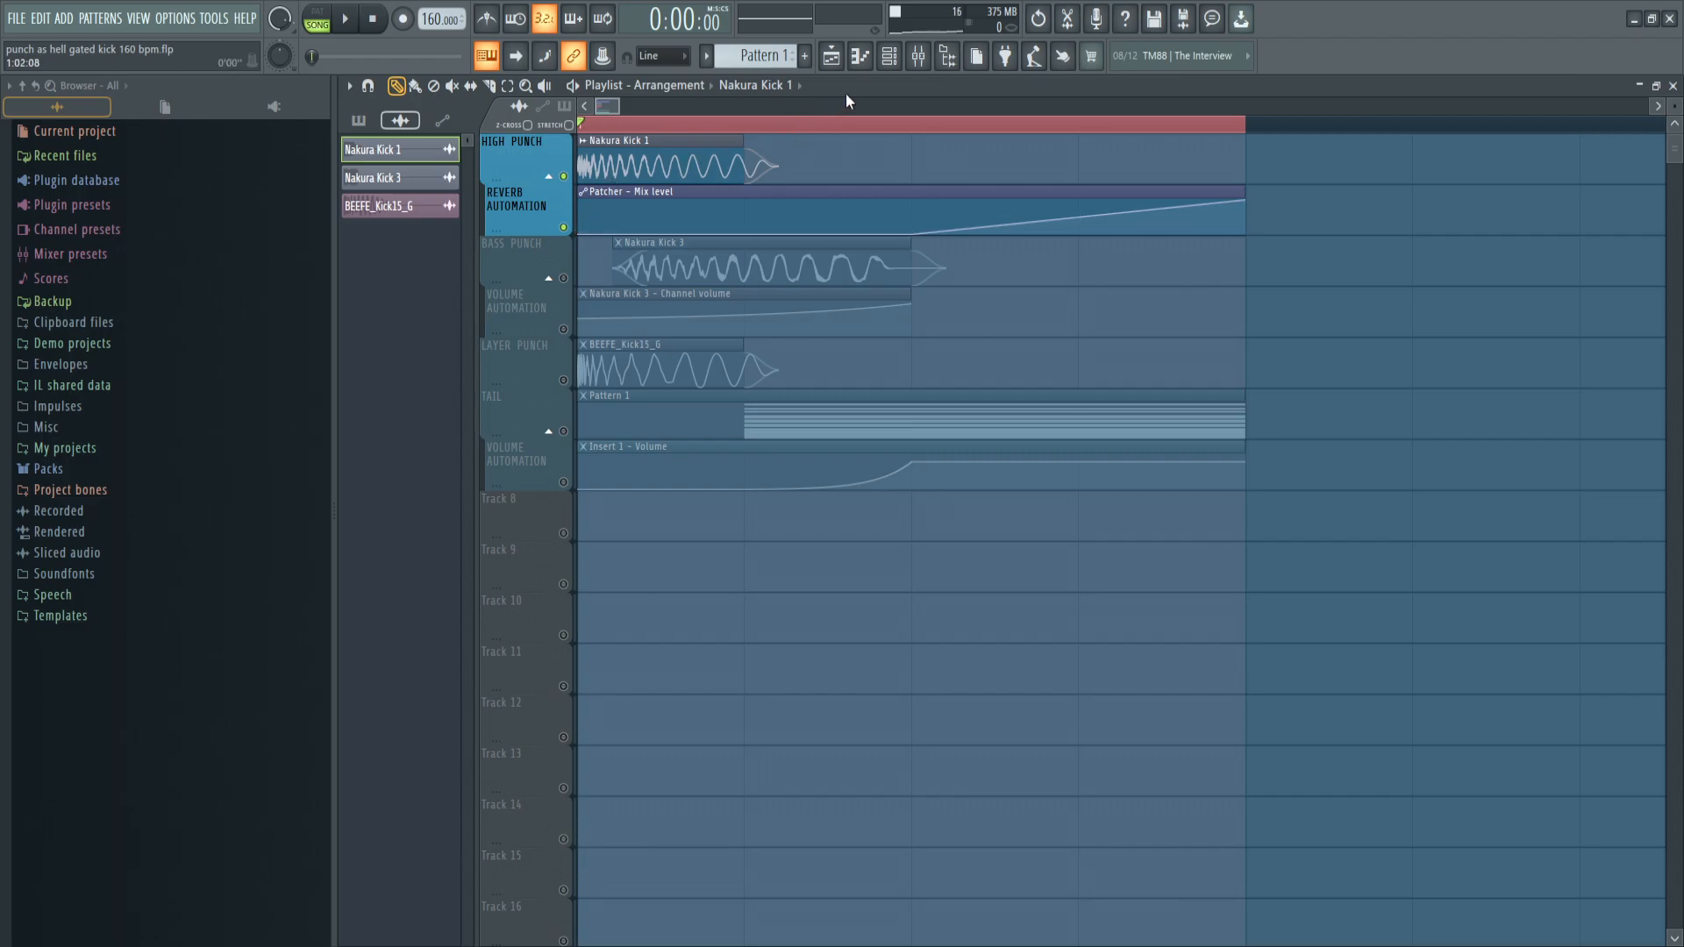
pyautogui.click(917, 55)
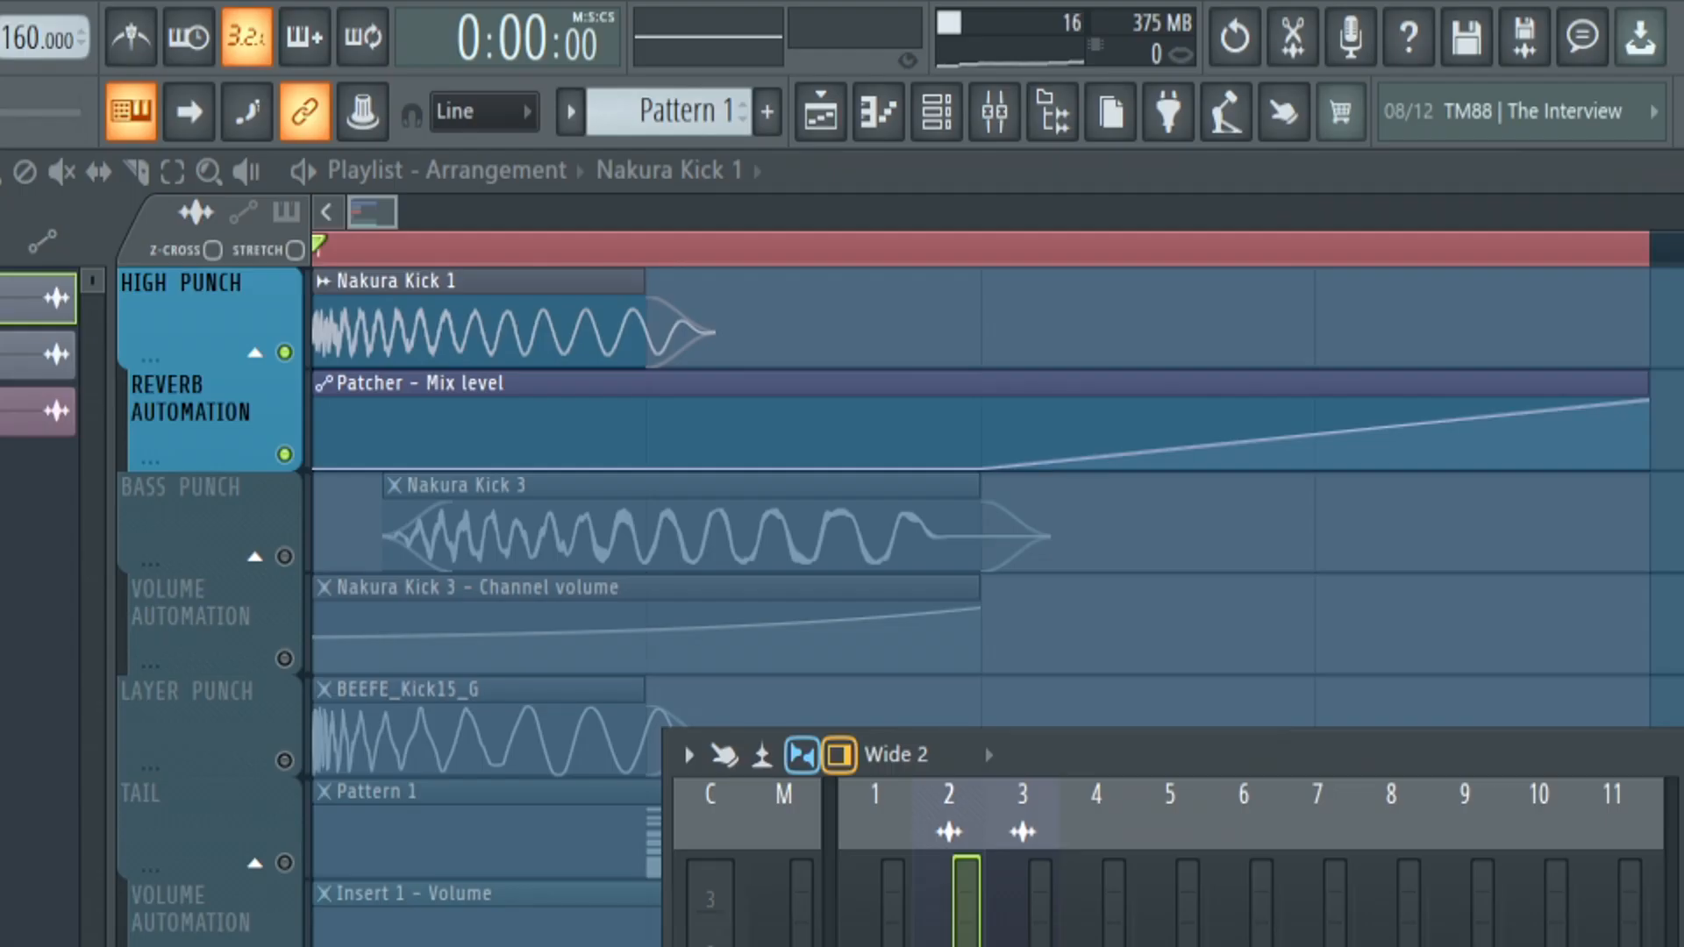
pyautogui.press('space')
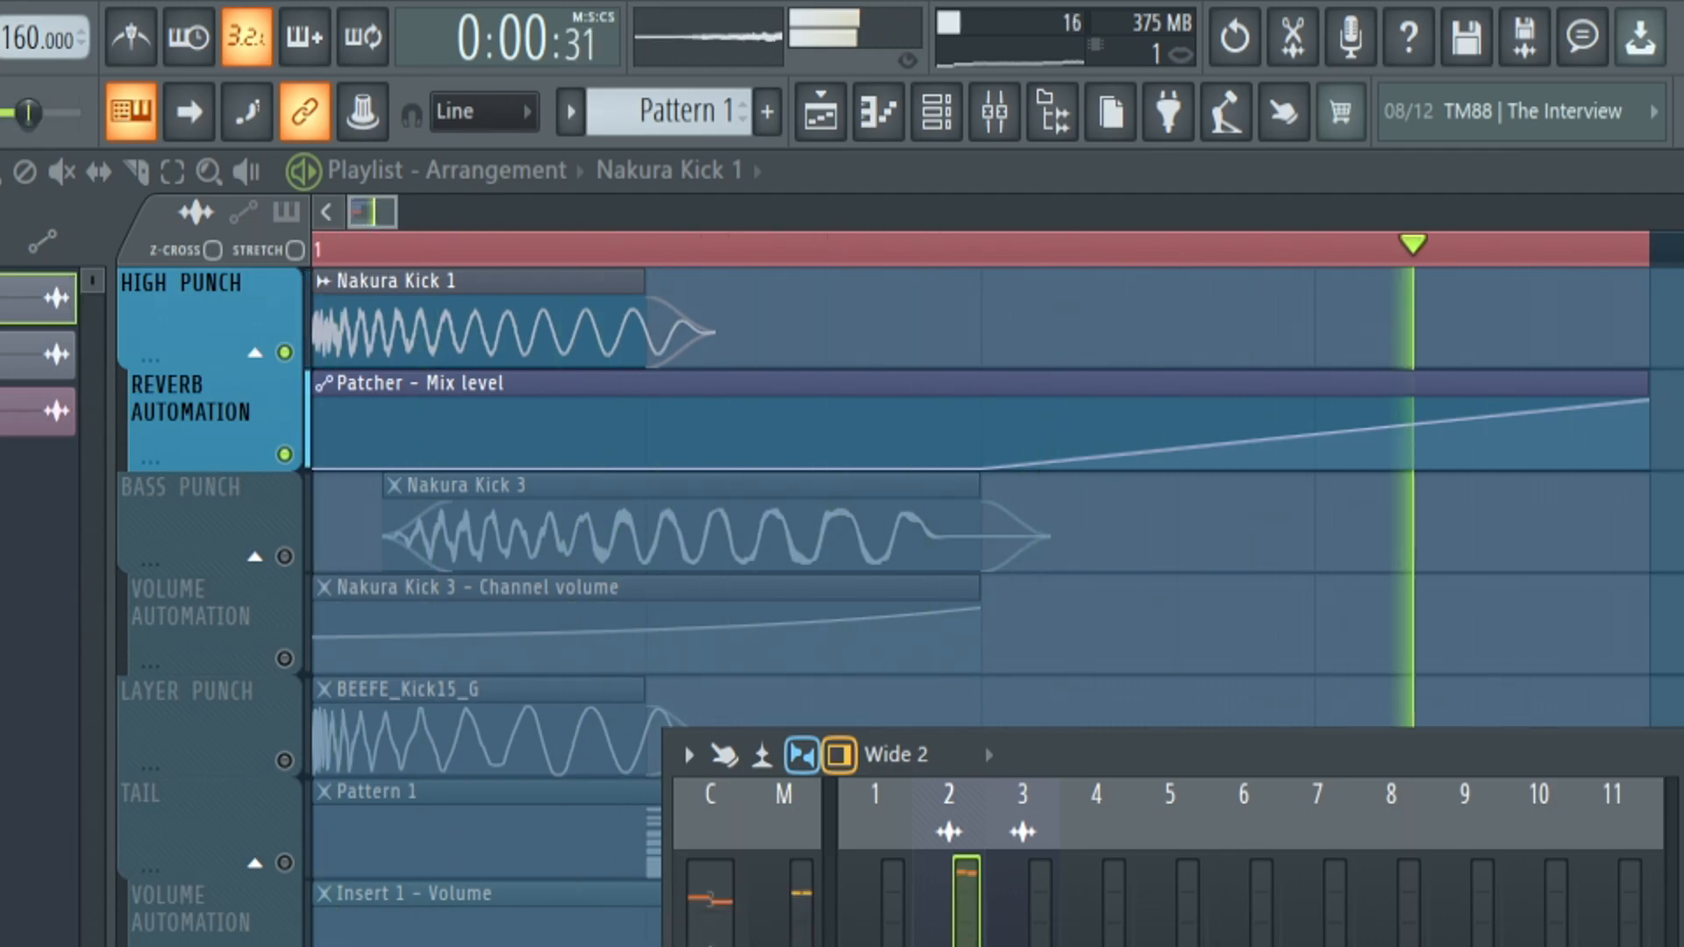
pyautogui.press('space')
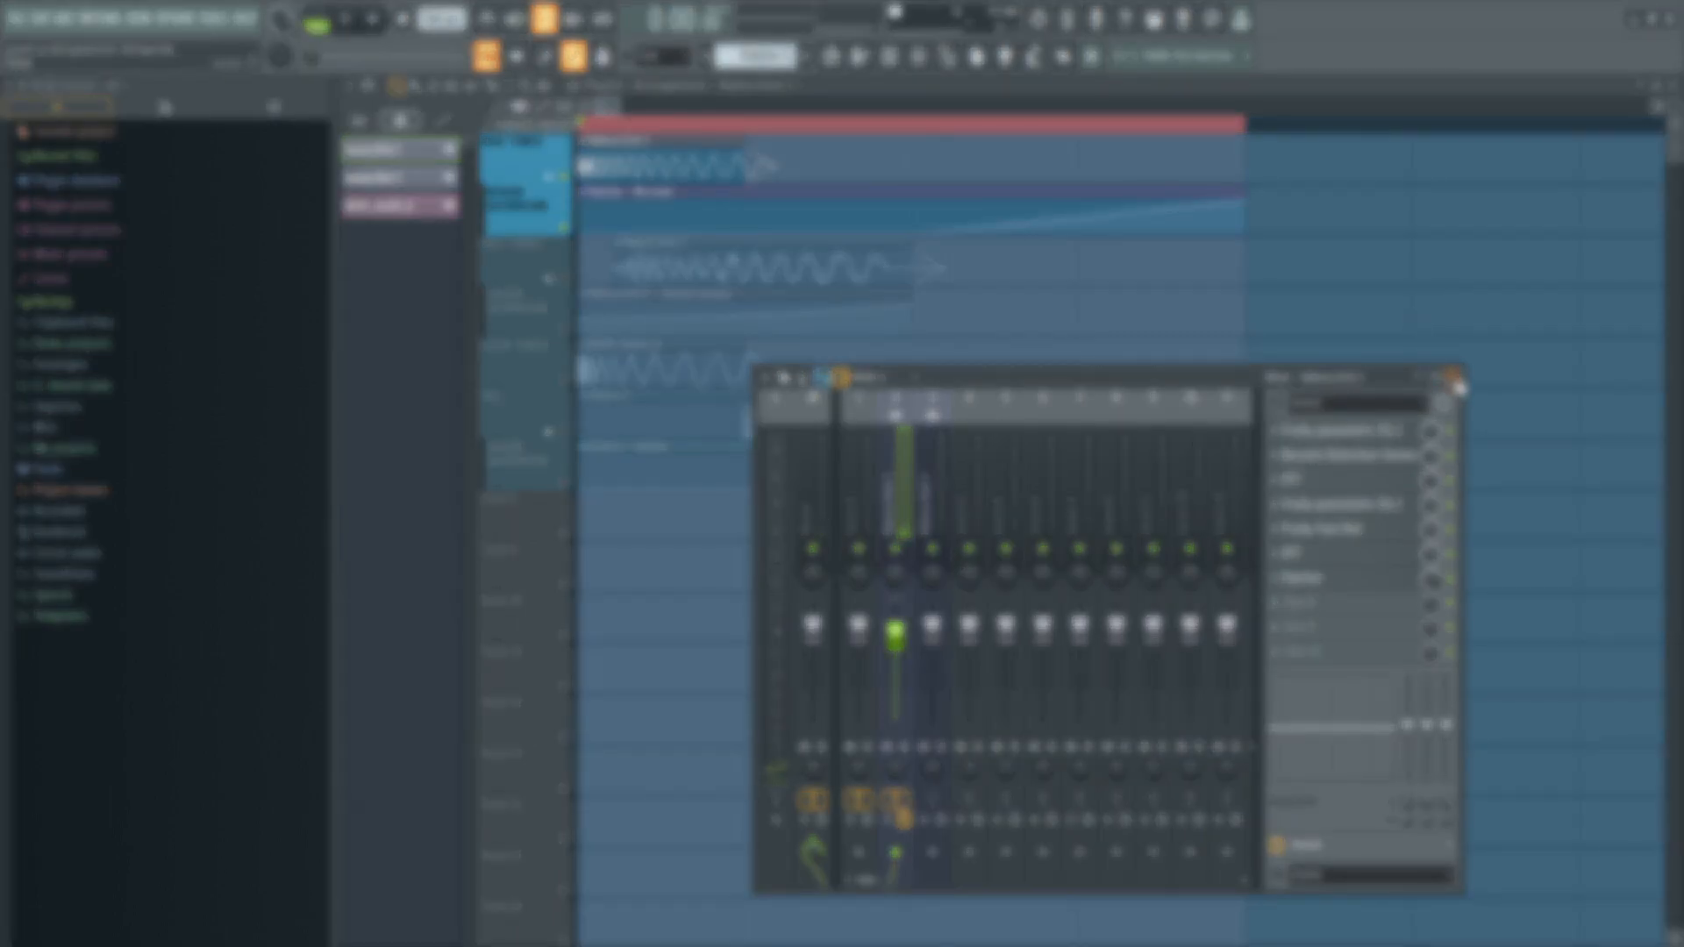
# Solo the BASS PUNCH track without its volume automation and open the Nakura Kick 3 sampler settings
pyautogui.click(1453, 380)
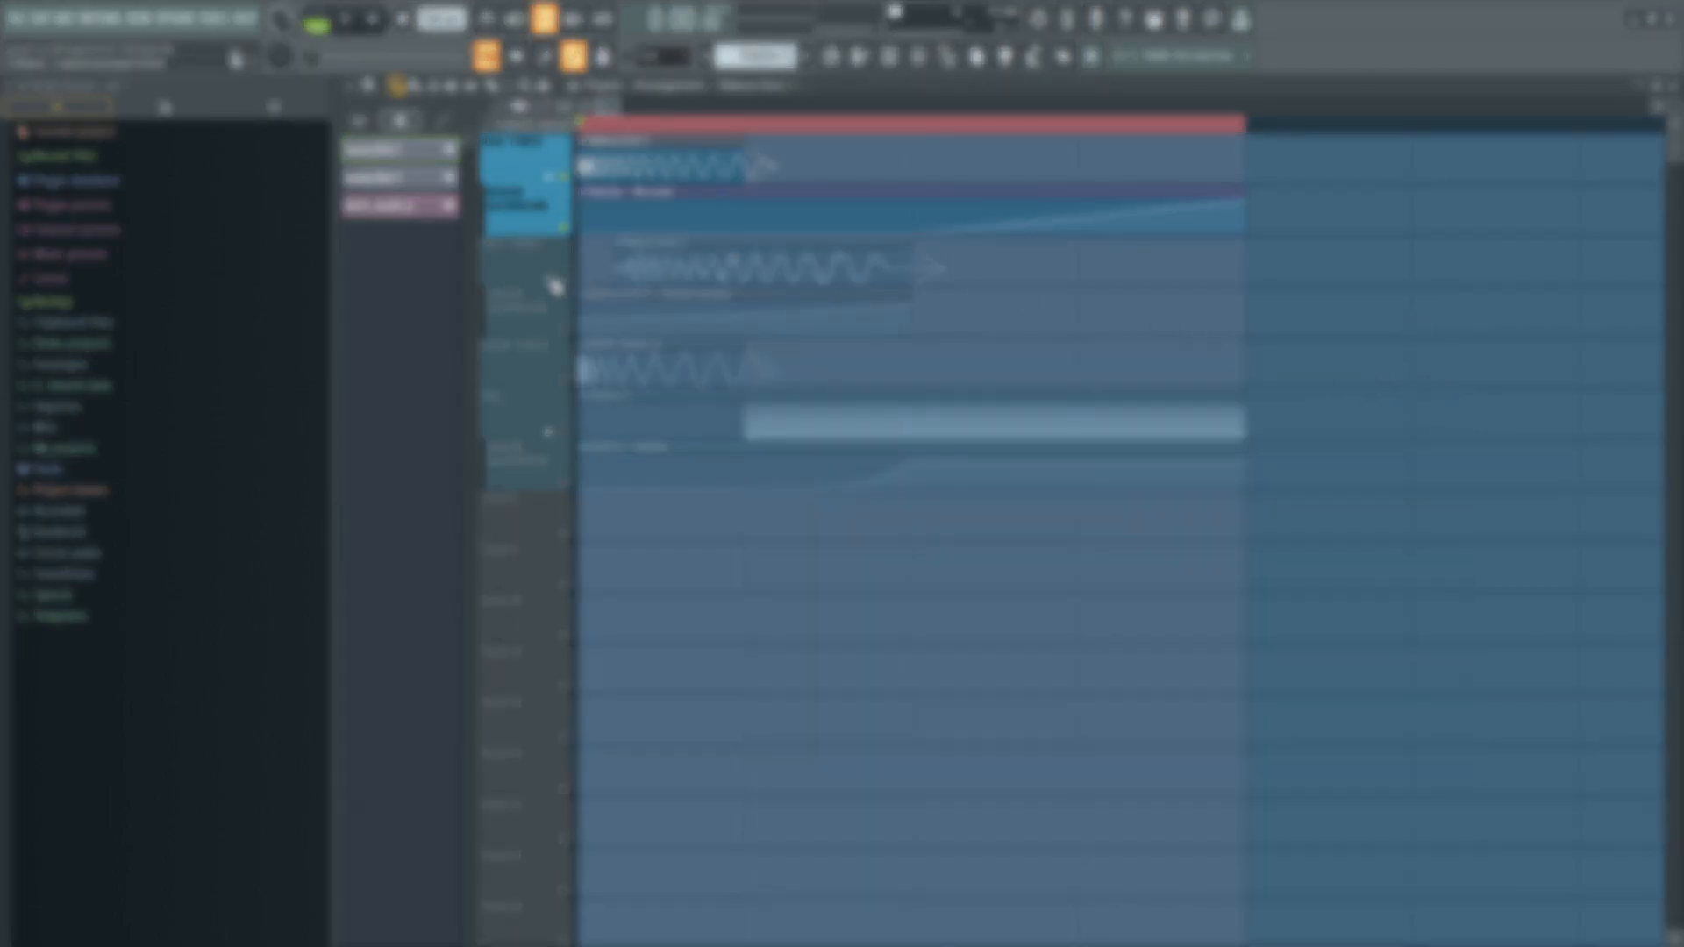
pyautogui.click(580, 287)
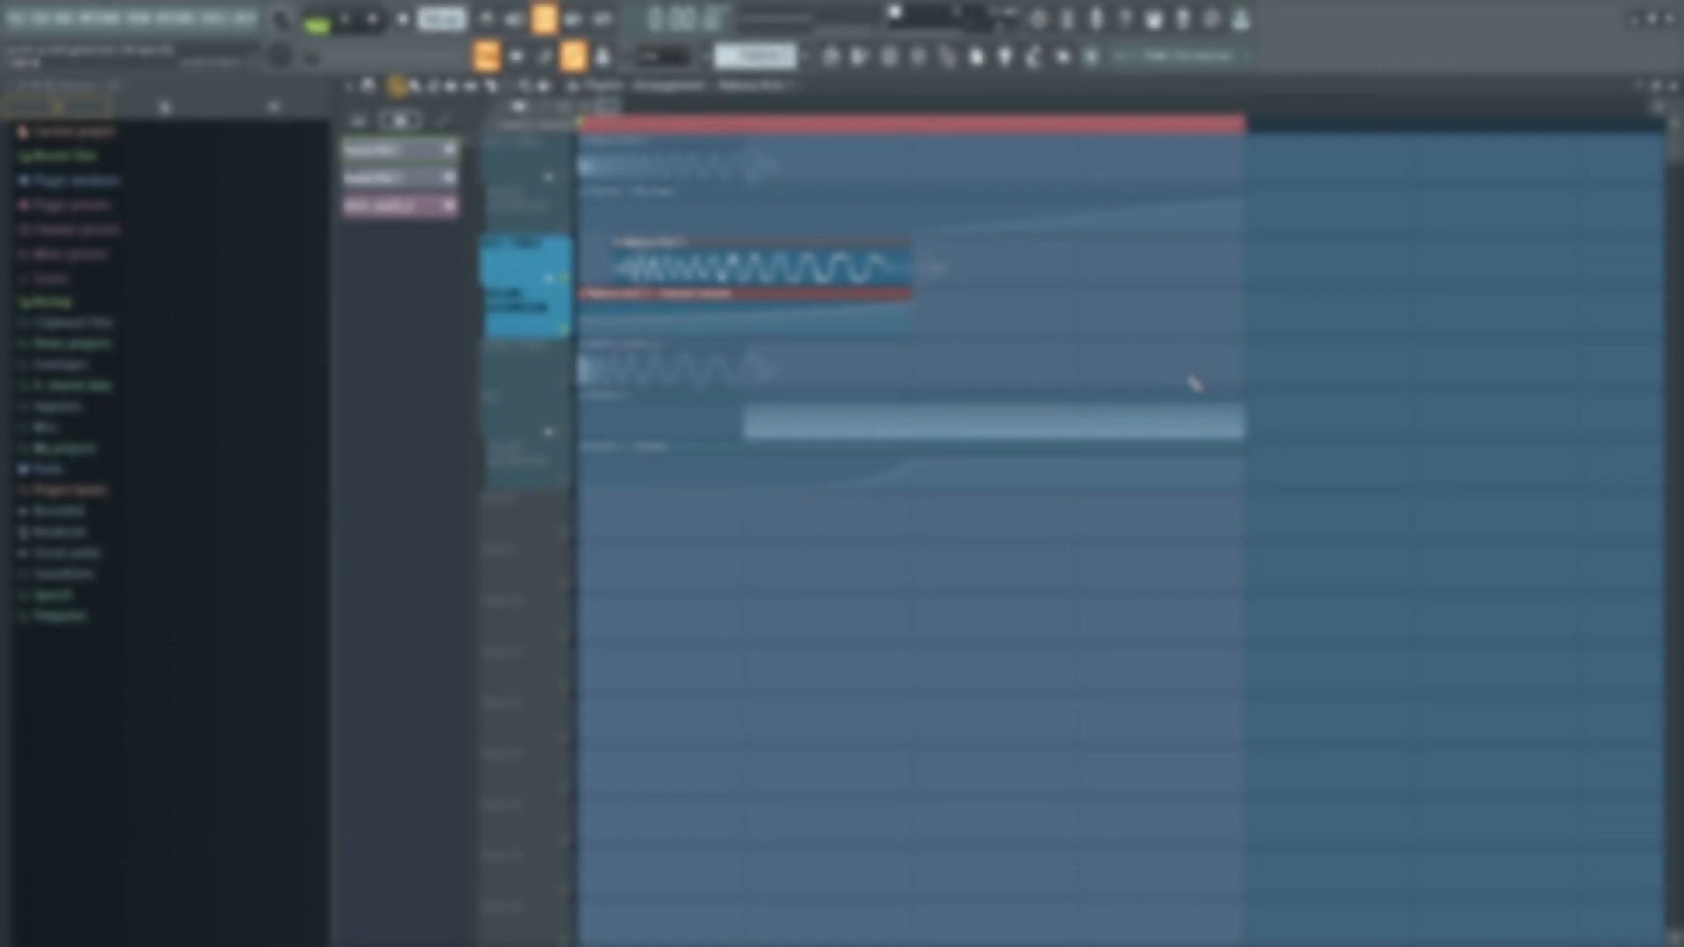
pyautogui.click(564, 329)
pyautogui.doubleClick(649, 265)
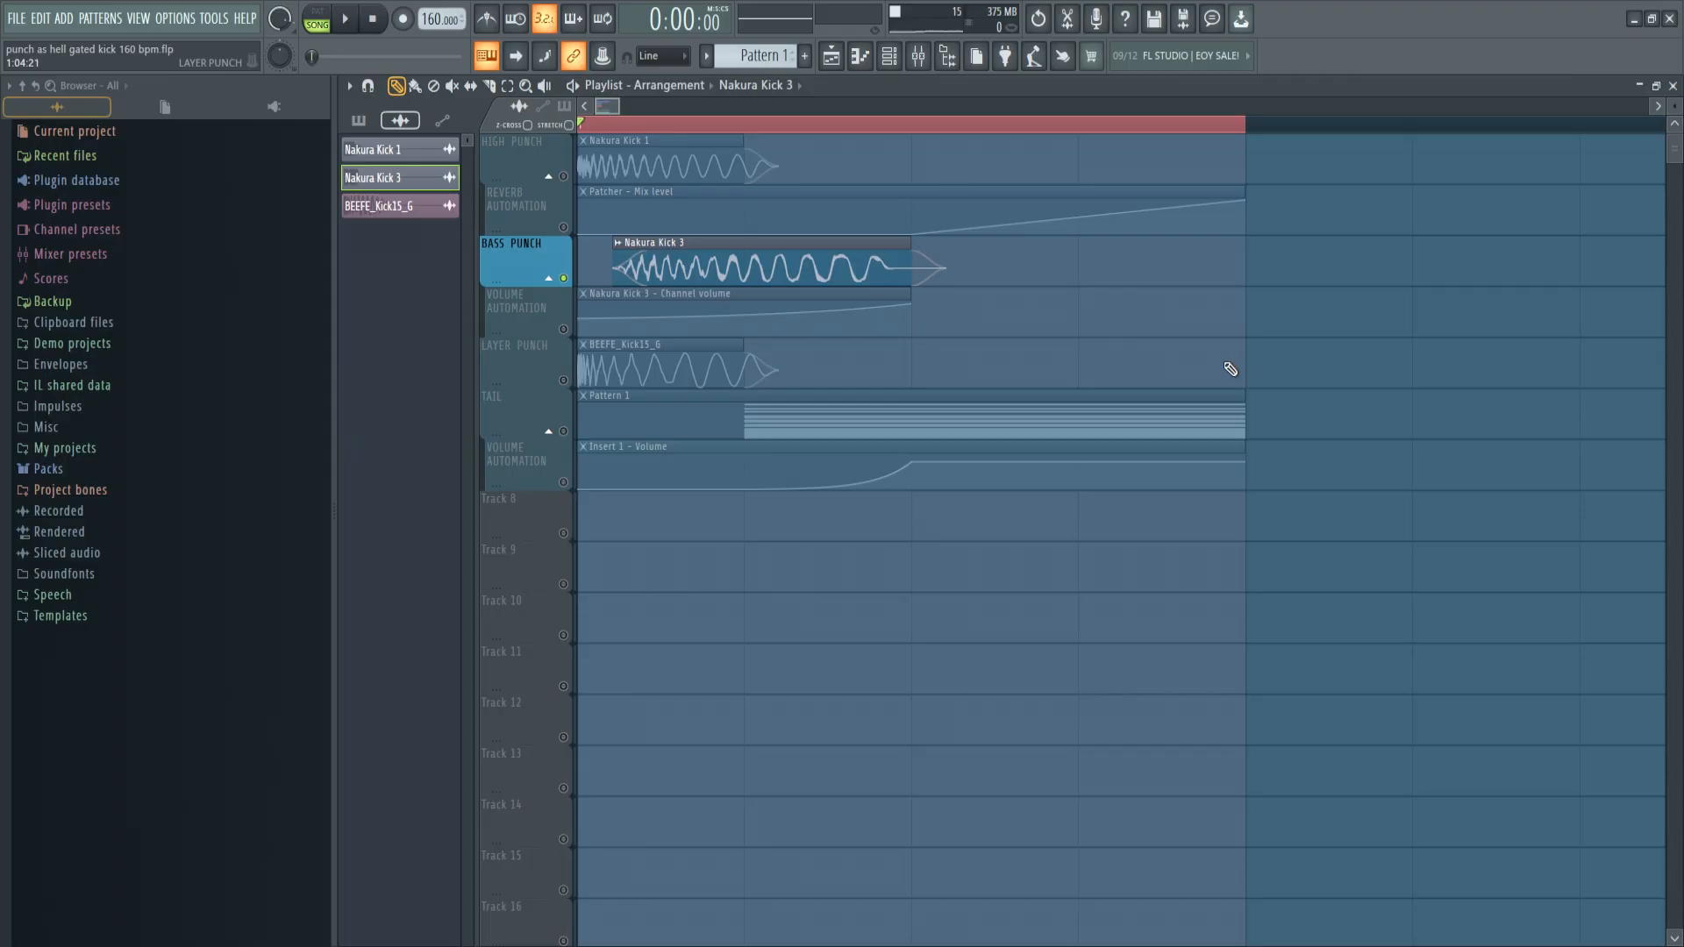
# Audition BASS PUNCH on its own, and again with its channel volume automation enabled
pyautogui.press('space')
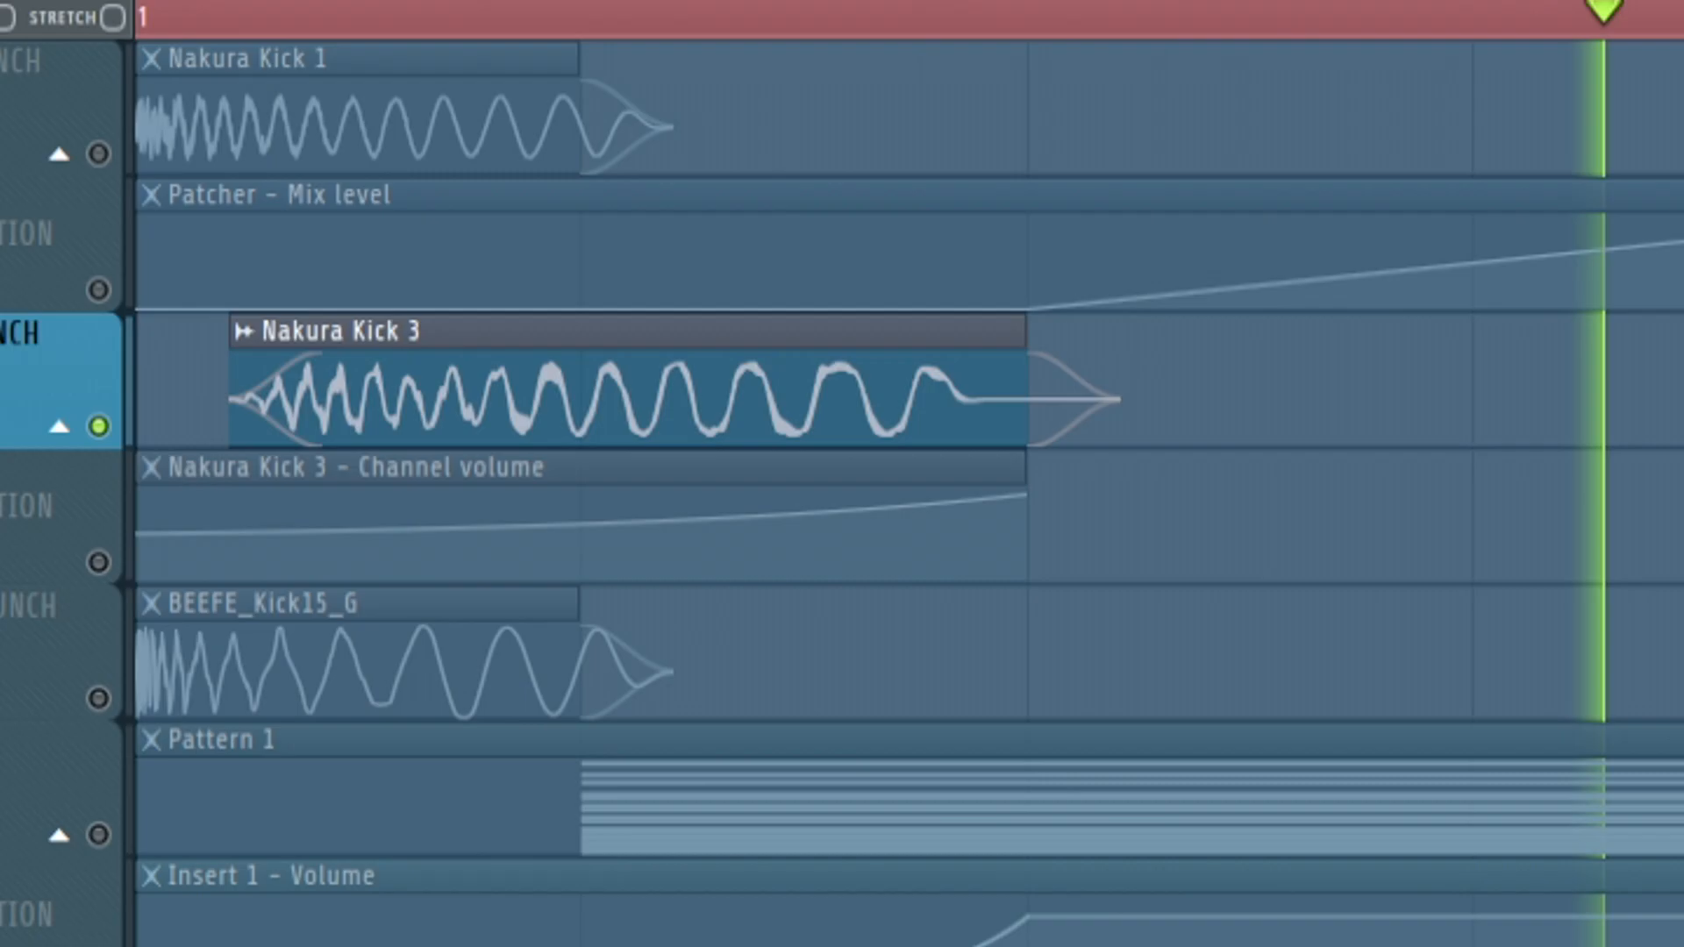
pyautogui.press('space')
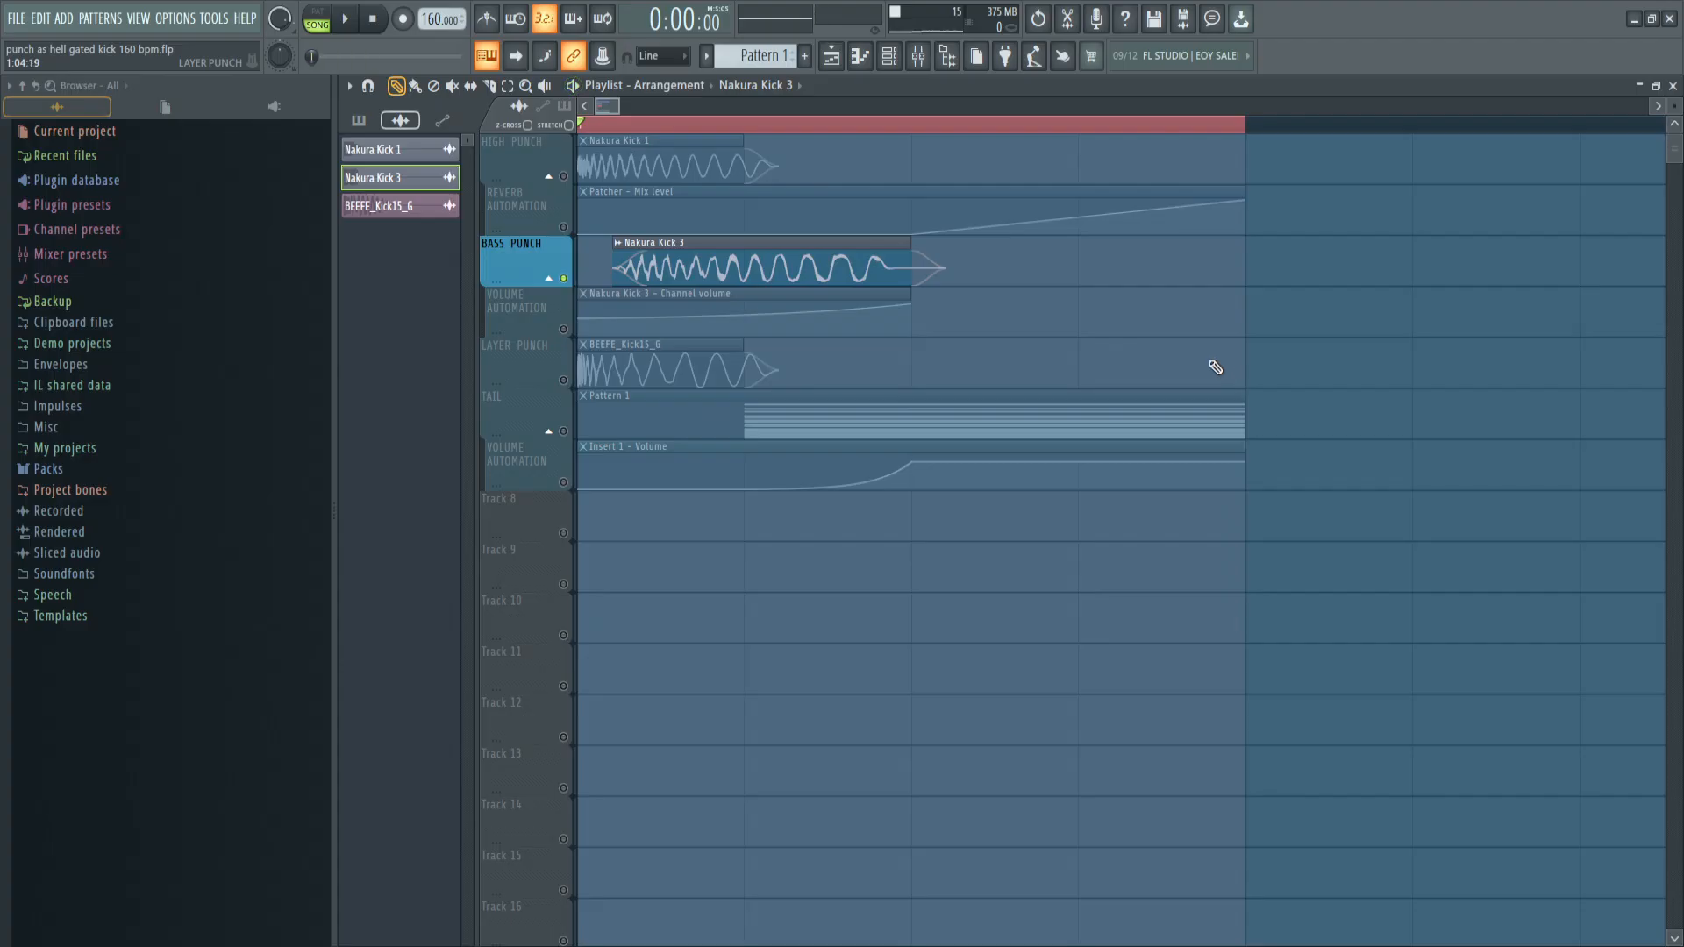
pyautogui.click(568, 330)
pyautogui.press('space')
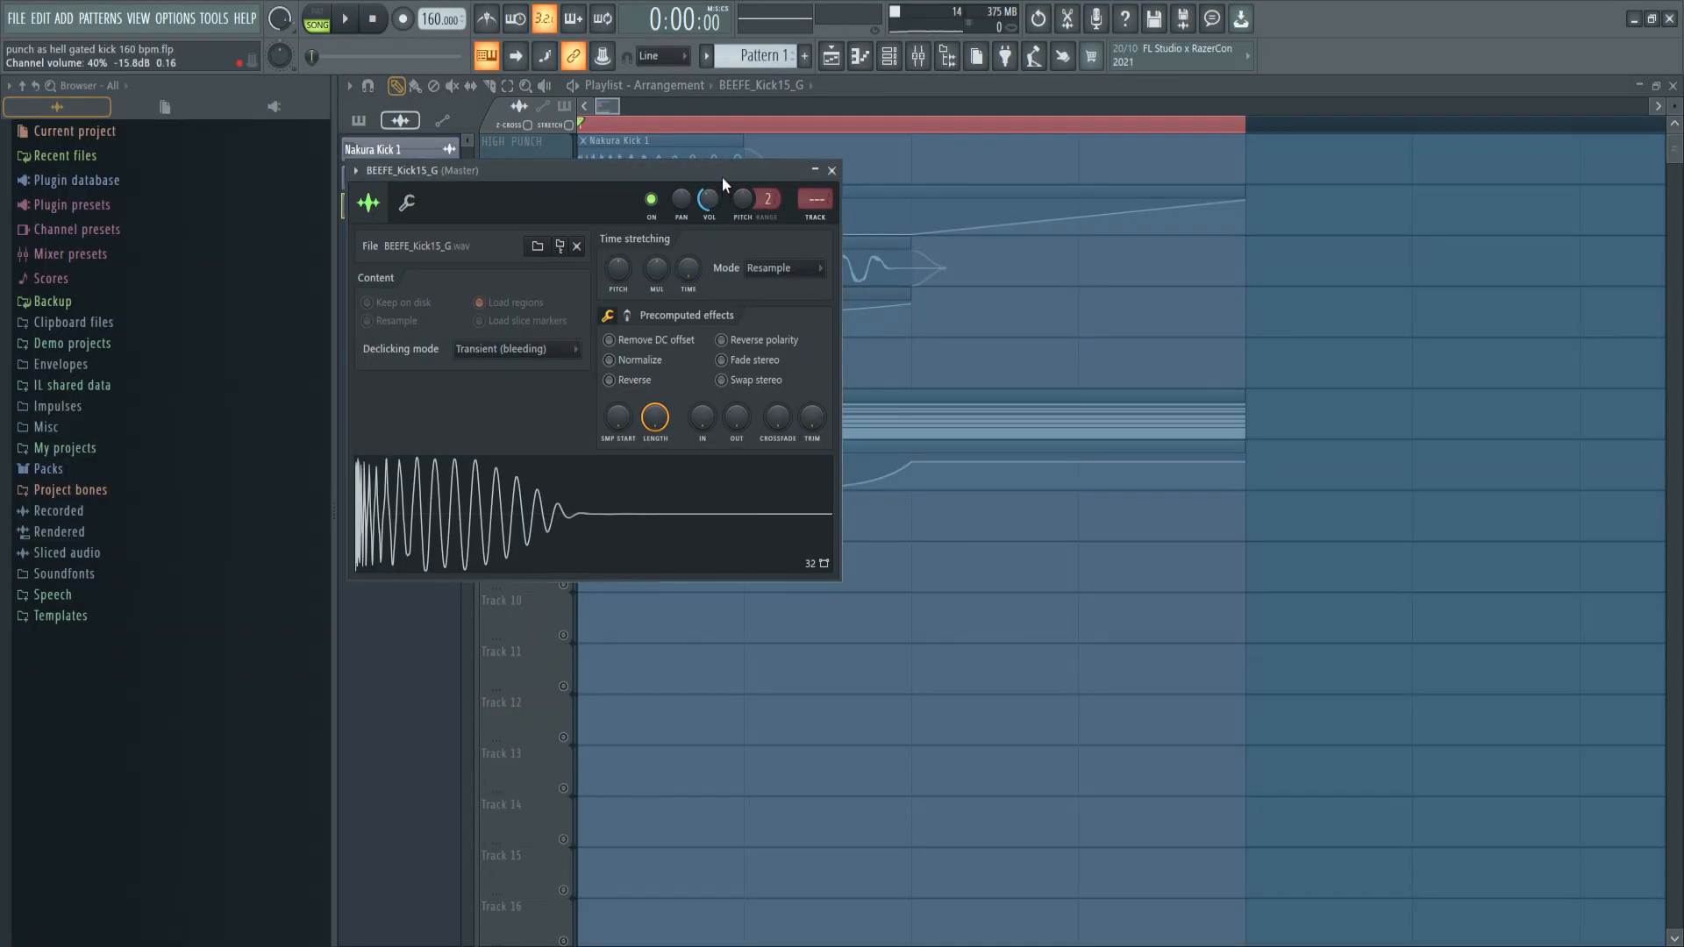
# Inspect the BEEFE_Kick15_G sampler settings clear of the tracks, close them and audition LAYER PUNCH alone
pyautogui.moveTo(723, 177); pyautogui.dragTo(1231, 213)
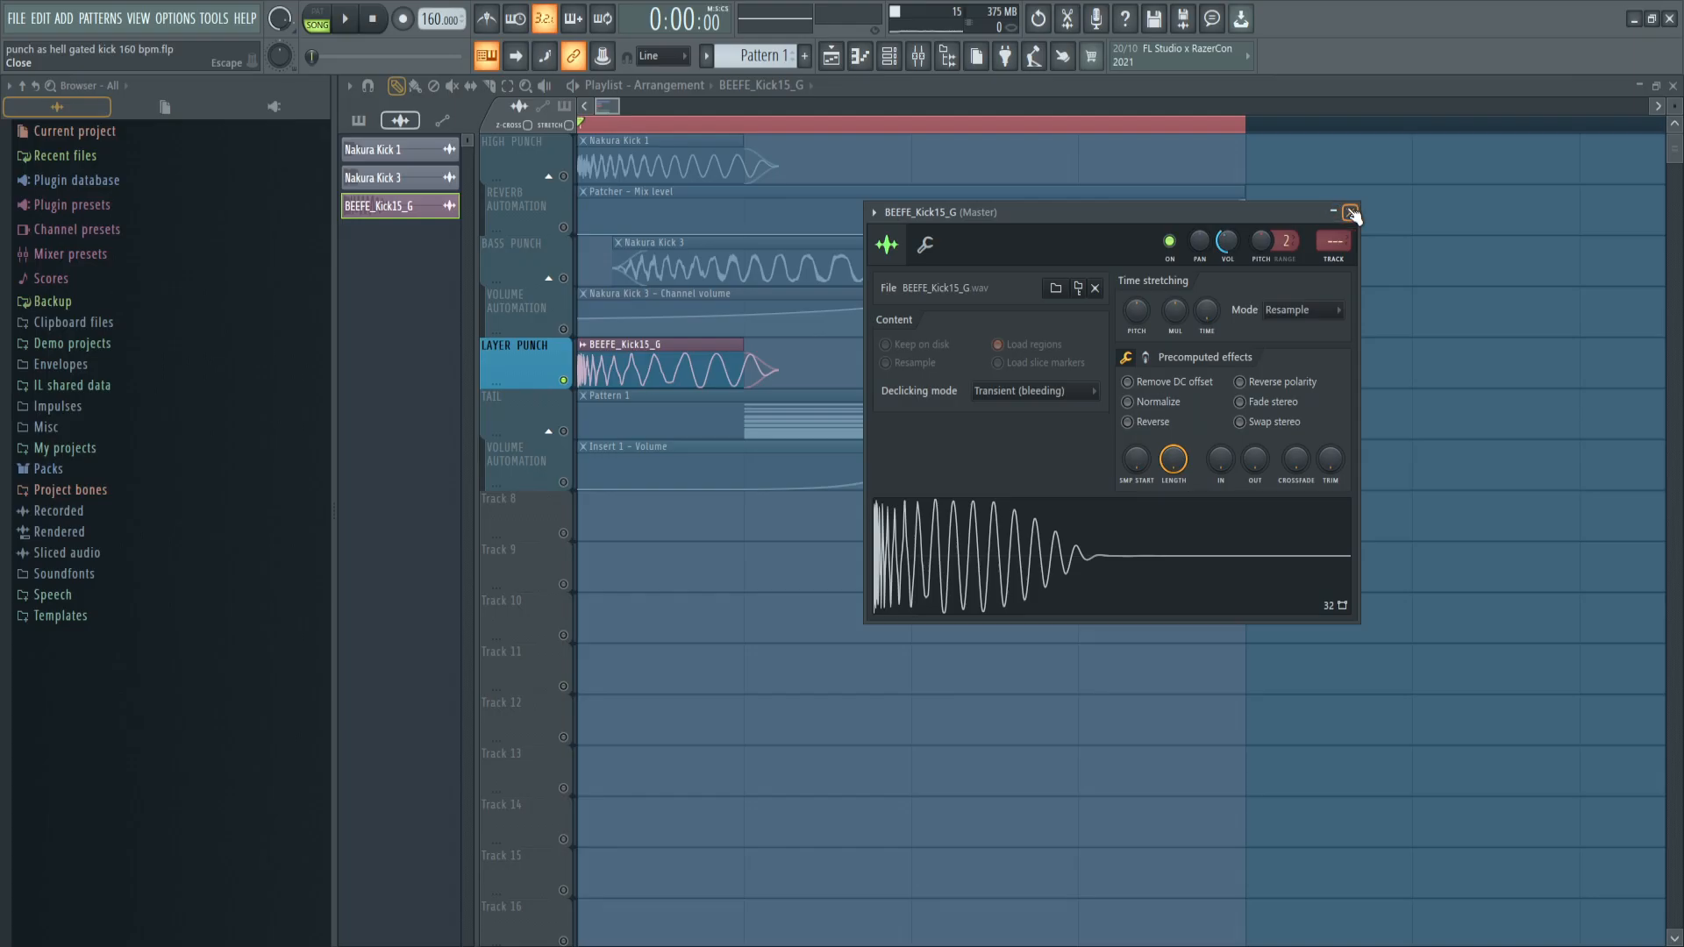
pyautogui.click(1375, 29)
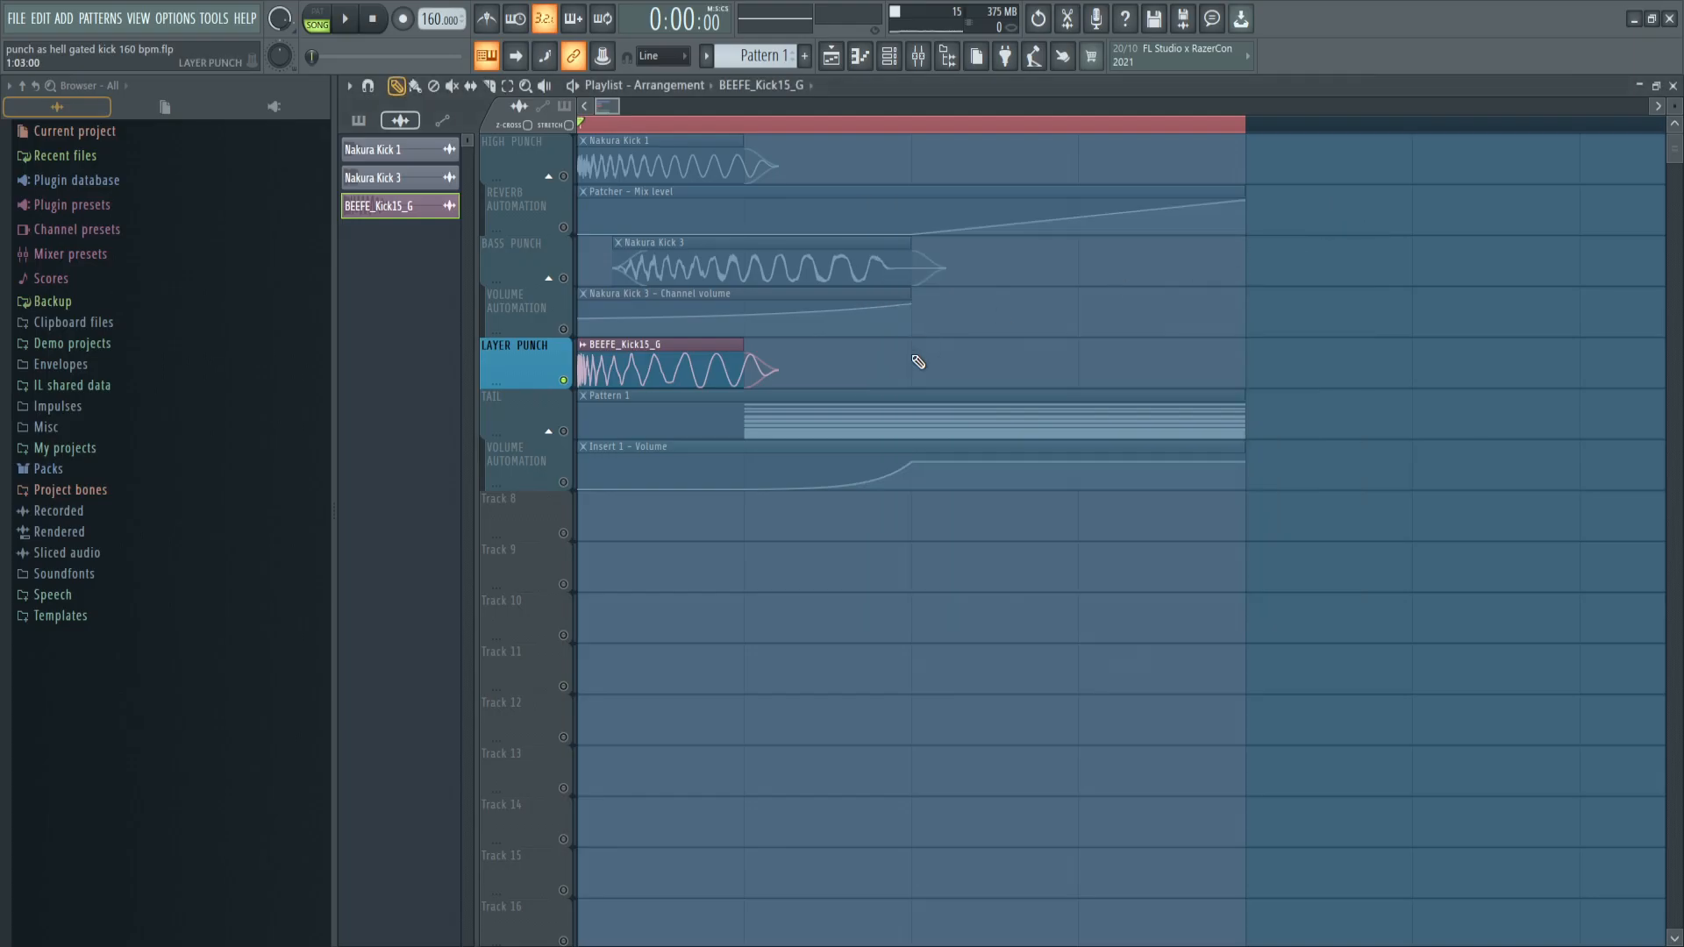
pyautogui.press('space')
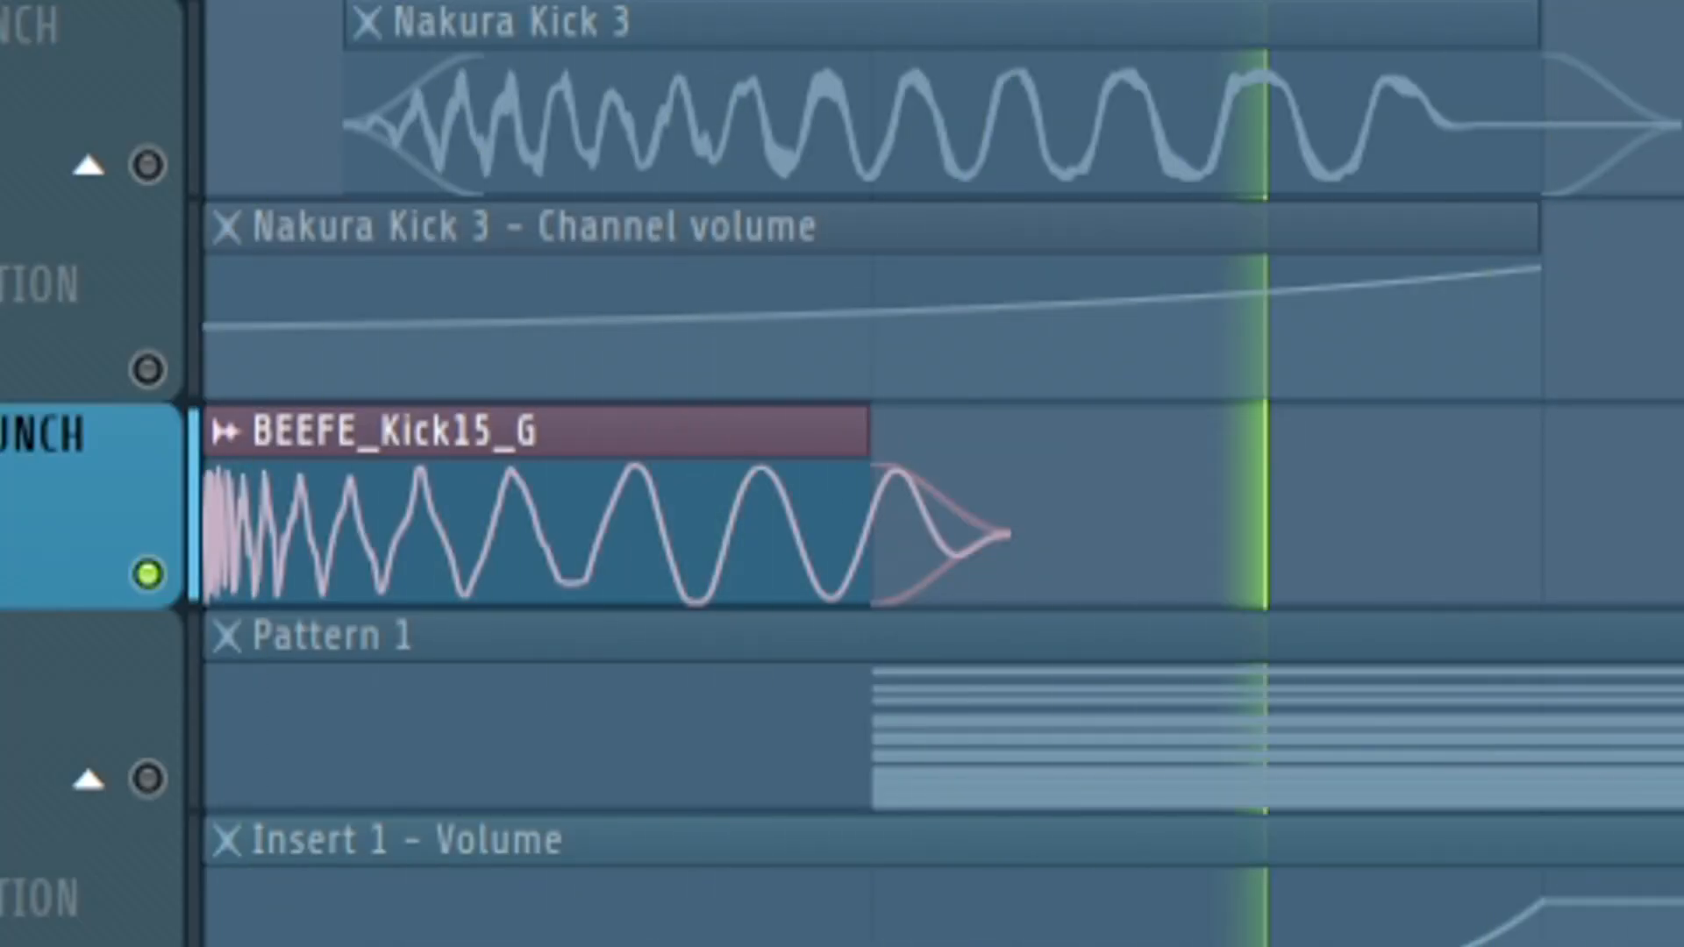
pyautogui.press('space')
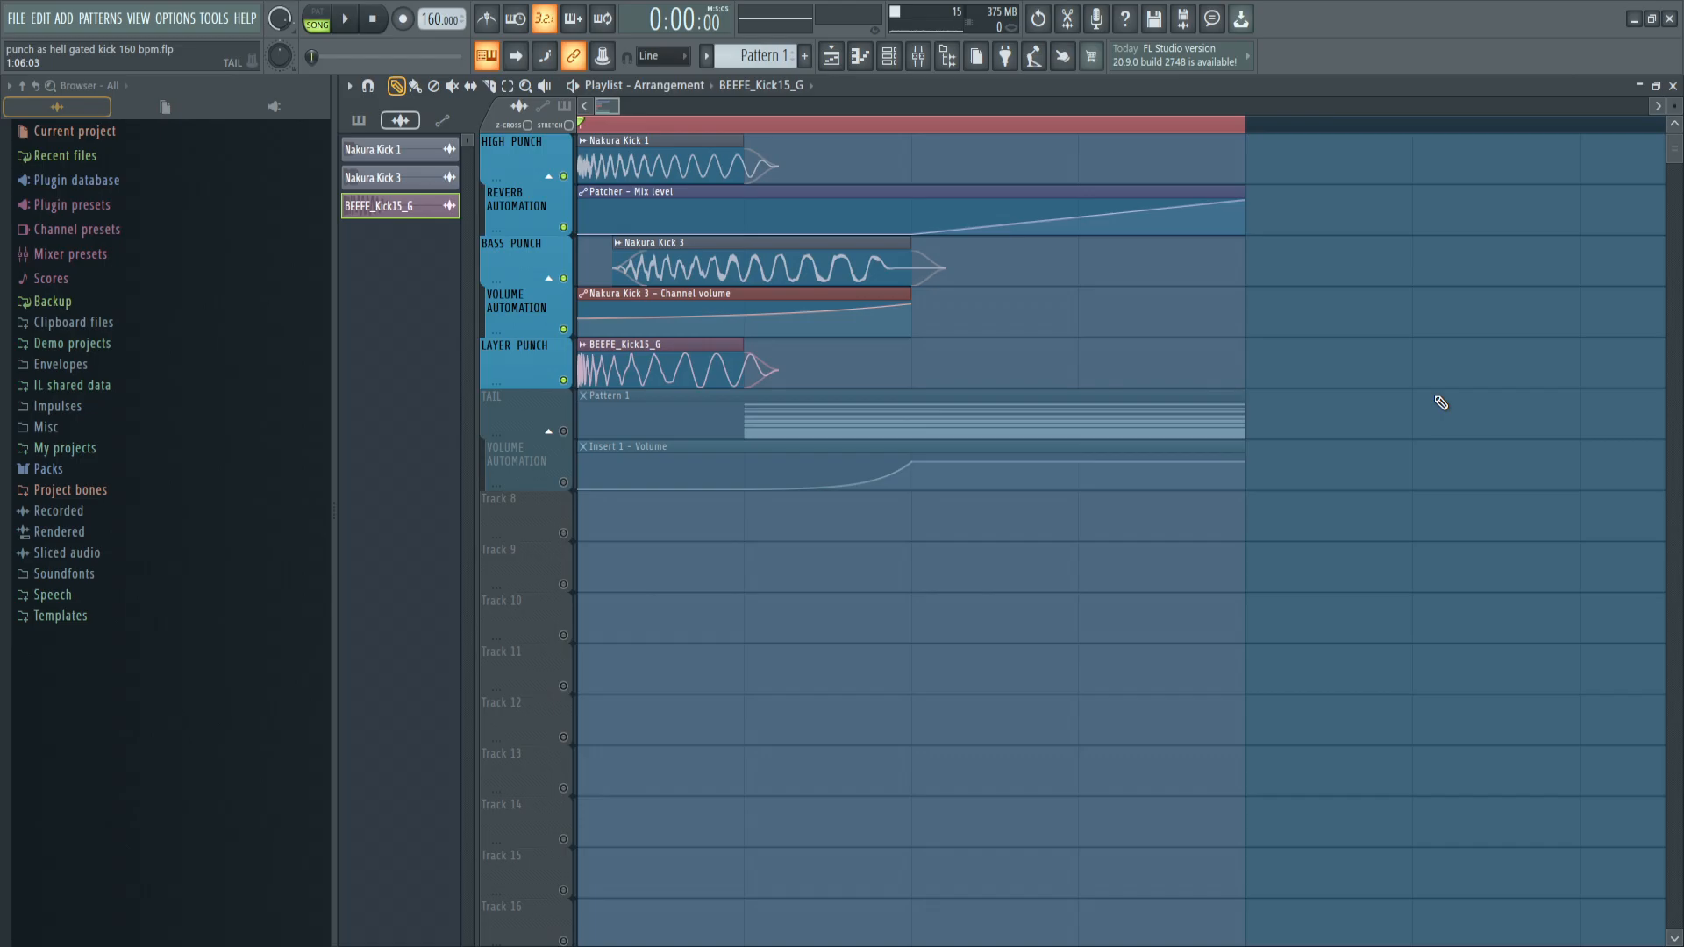
# Play all the punch layers together, and close the mixer to audition TAIL with its volume automation
pyautogui.press('space')
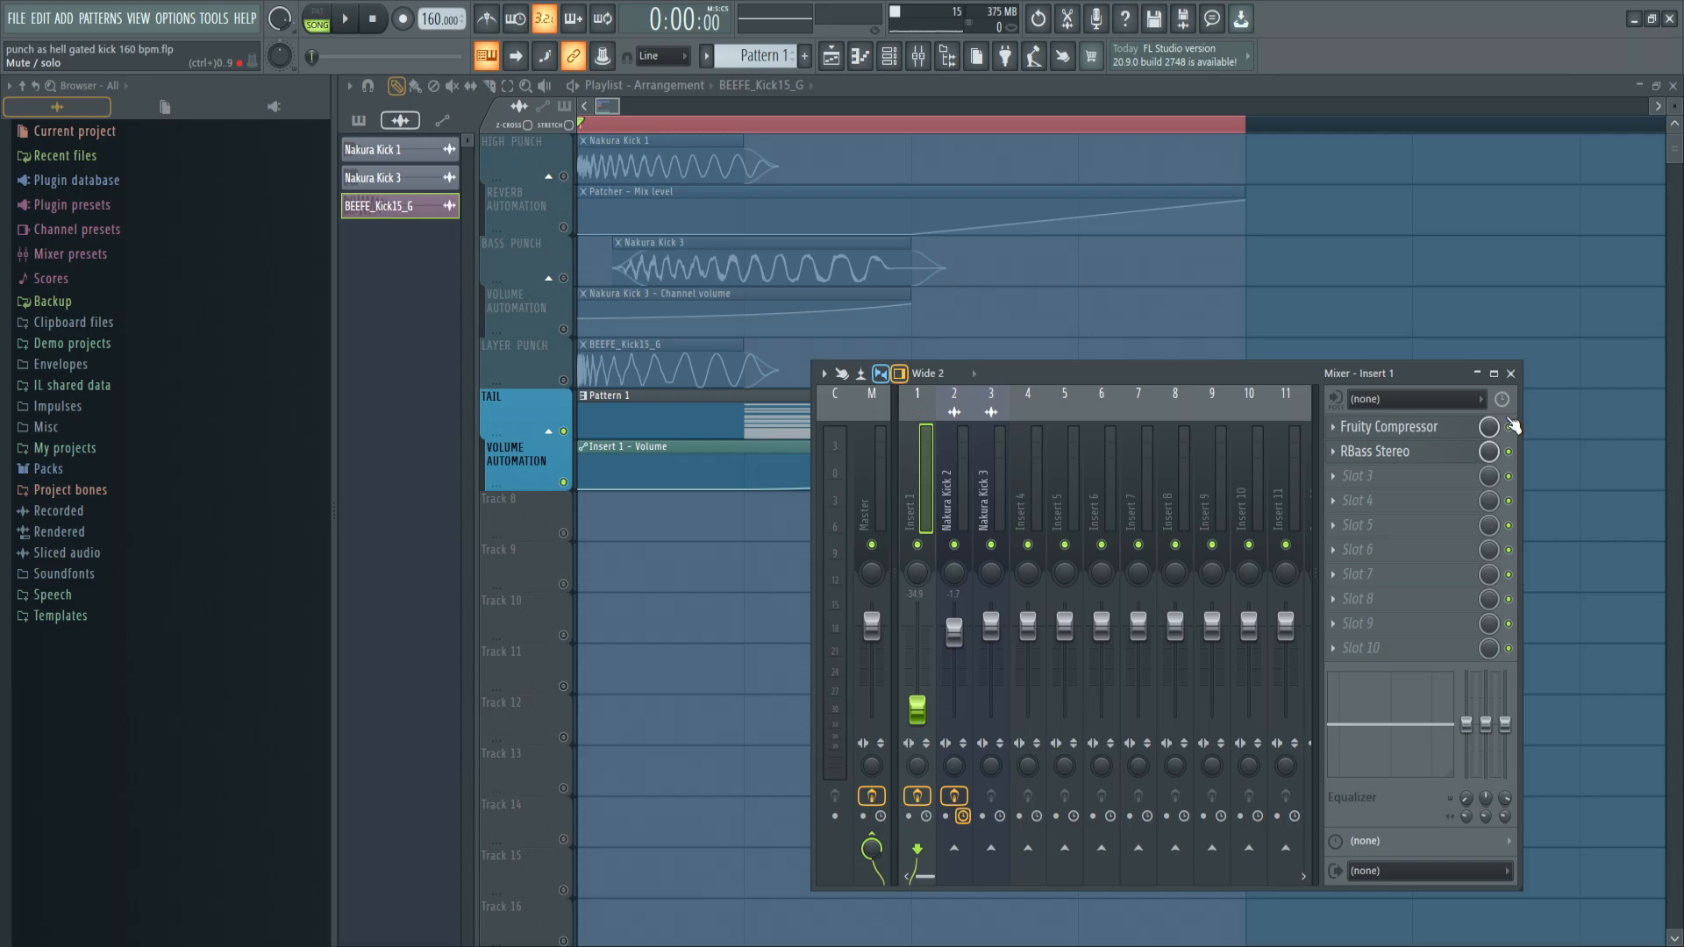
pyautogui.click(1411, 87)
pyautogui.press('space')
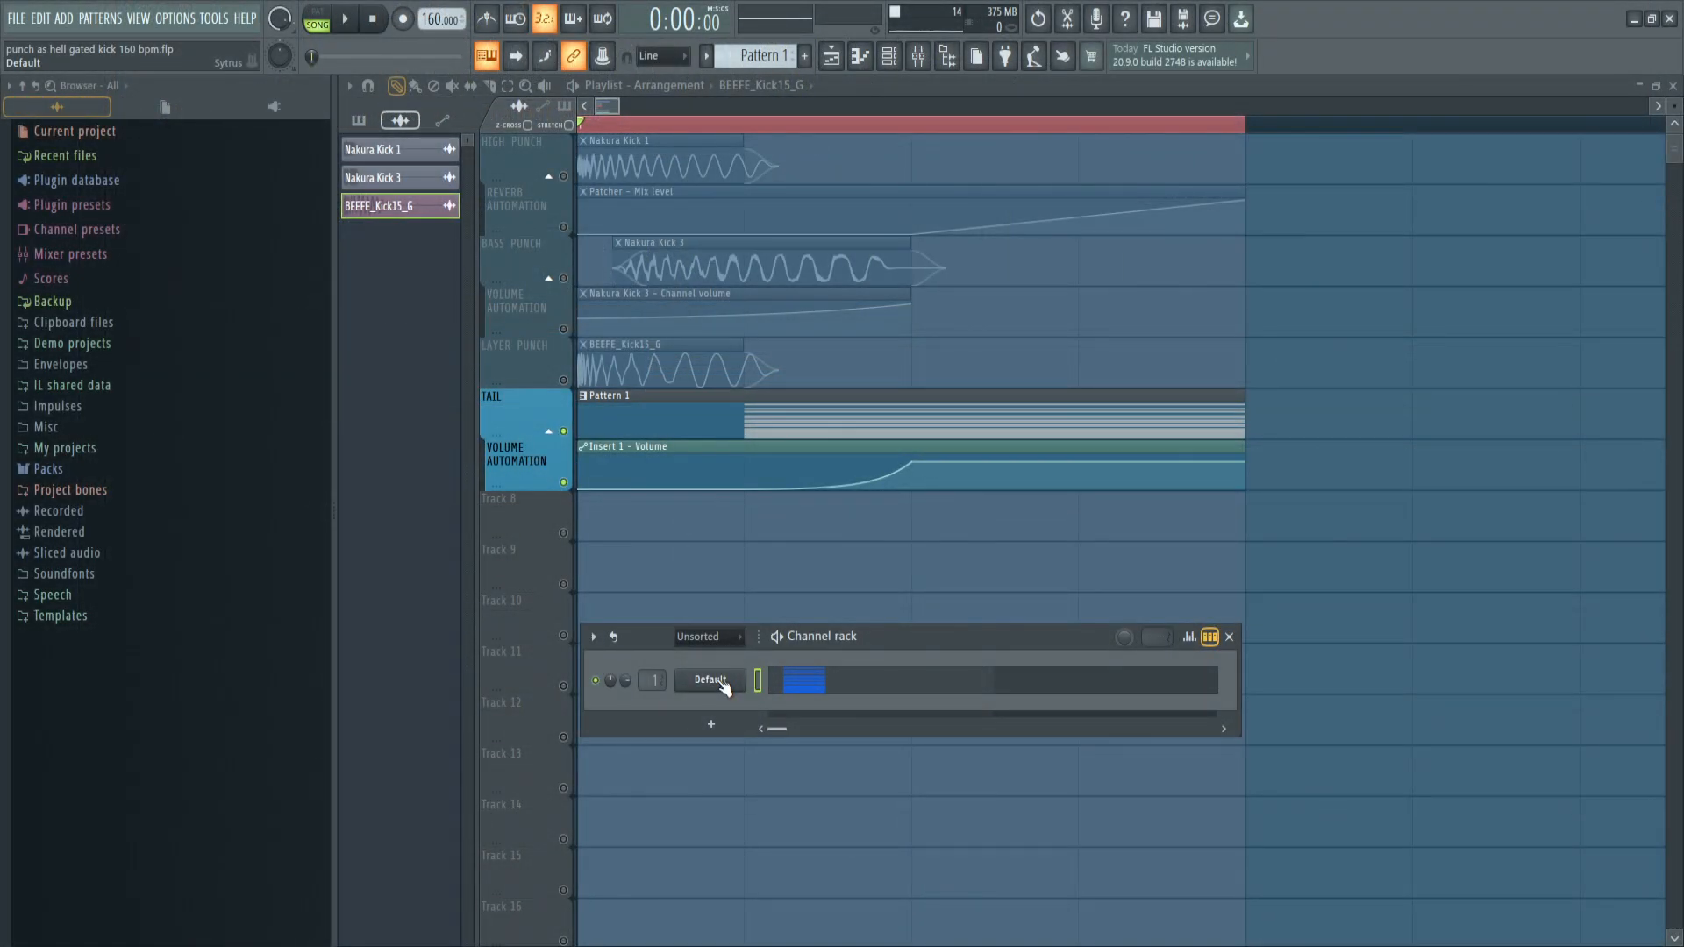
# Open the Default channel's instrument settings and its piano roll to examine the stacked tail notes
pyautogui.click(714, 680)
pyautogui.click(772, 685)
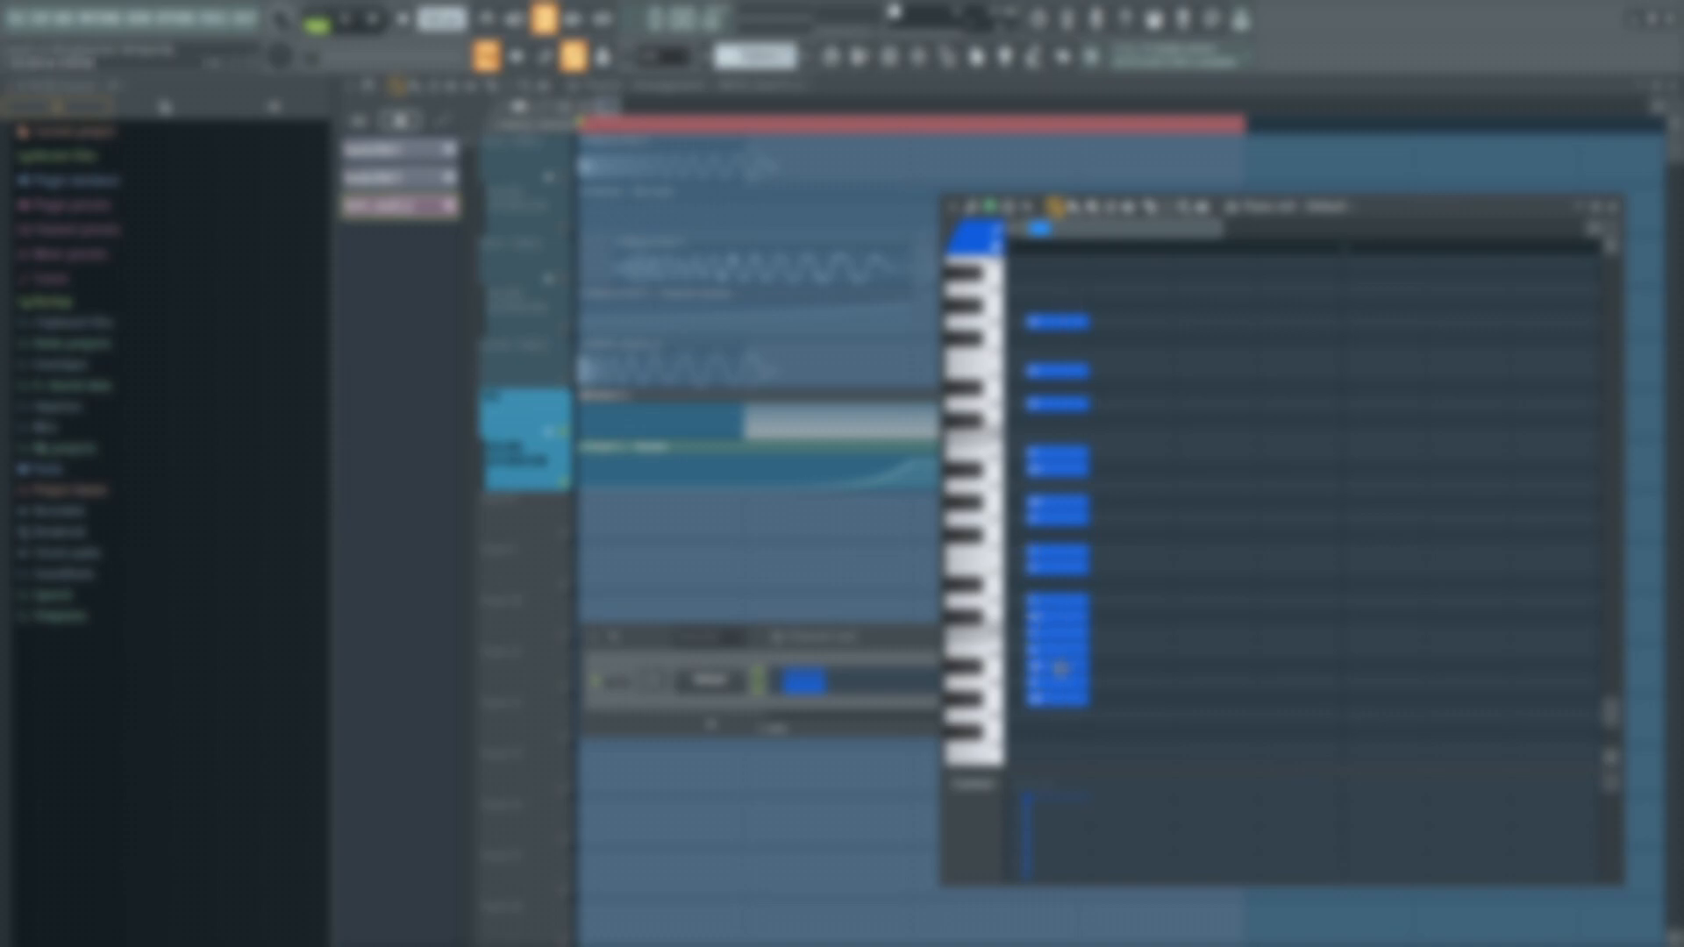
pyautogui.rightClick(1061, 666)
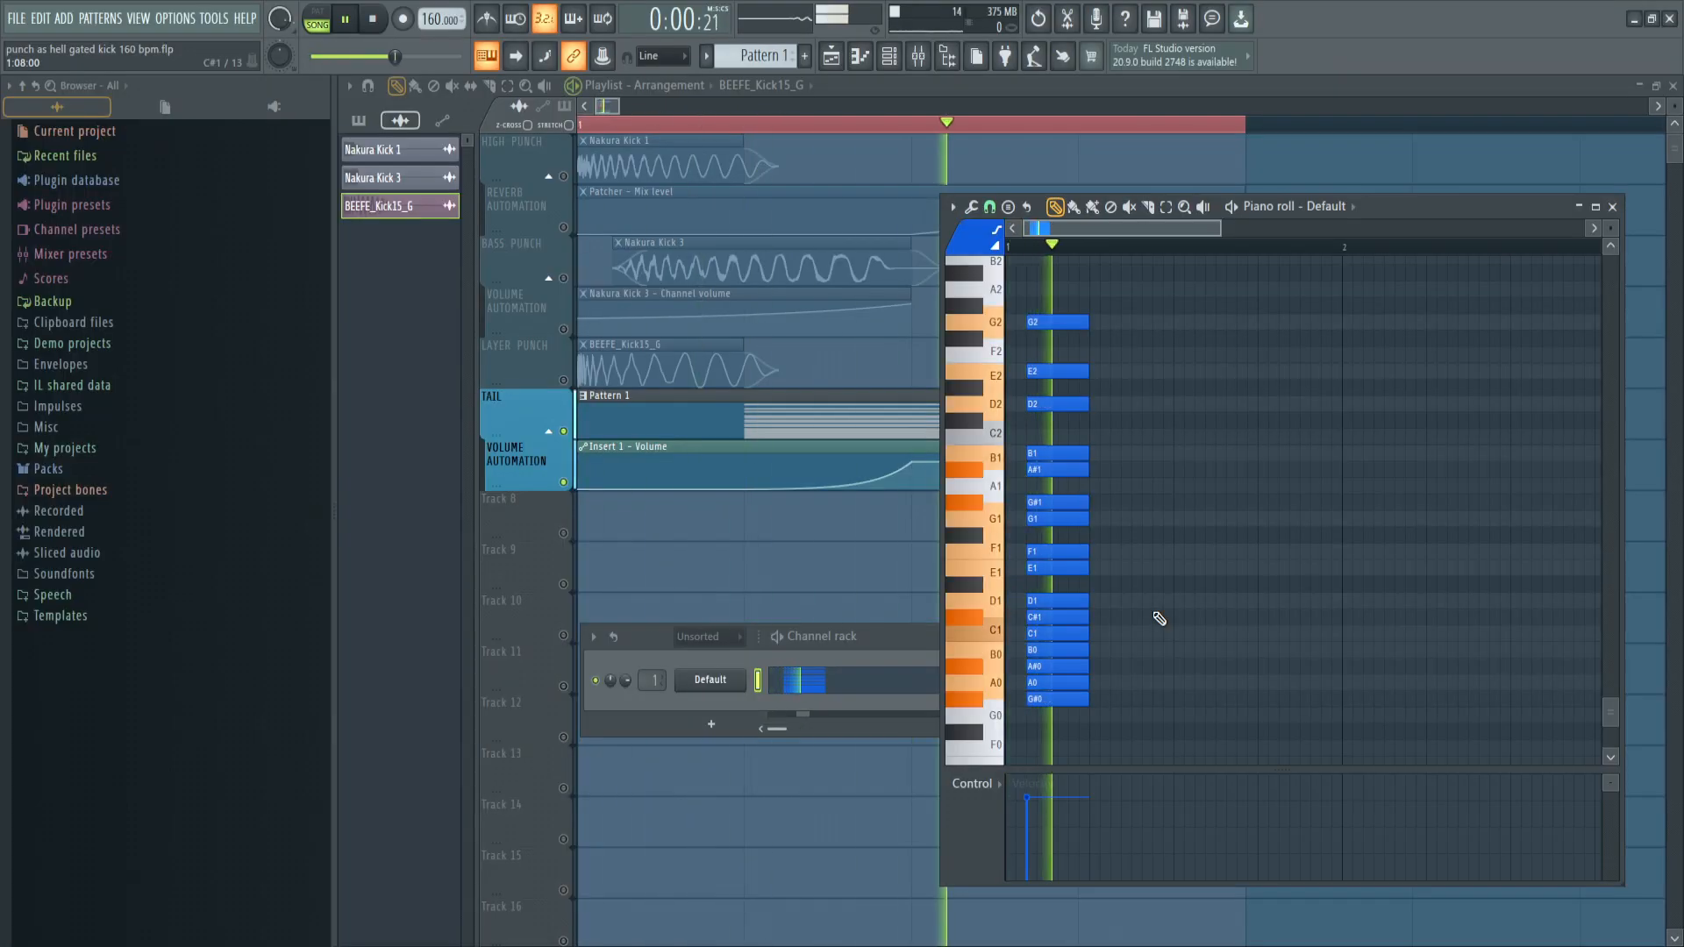
# Audition the tail without its highest note, G2, and restore that note to the stack
pyautogui.press('space')
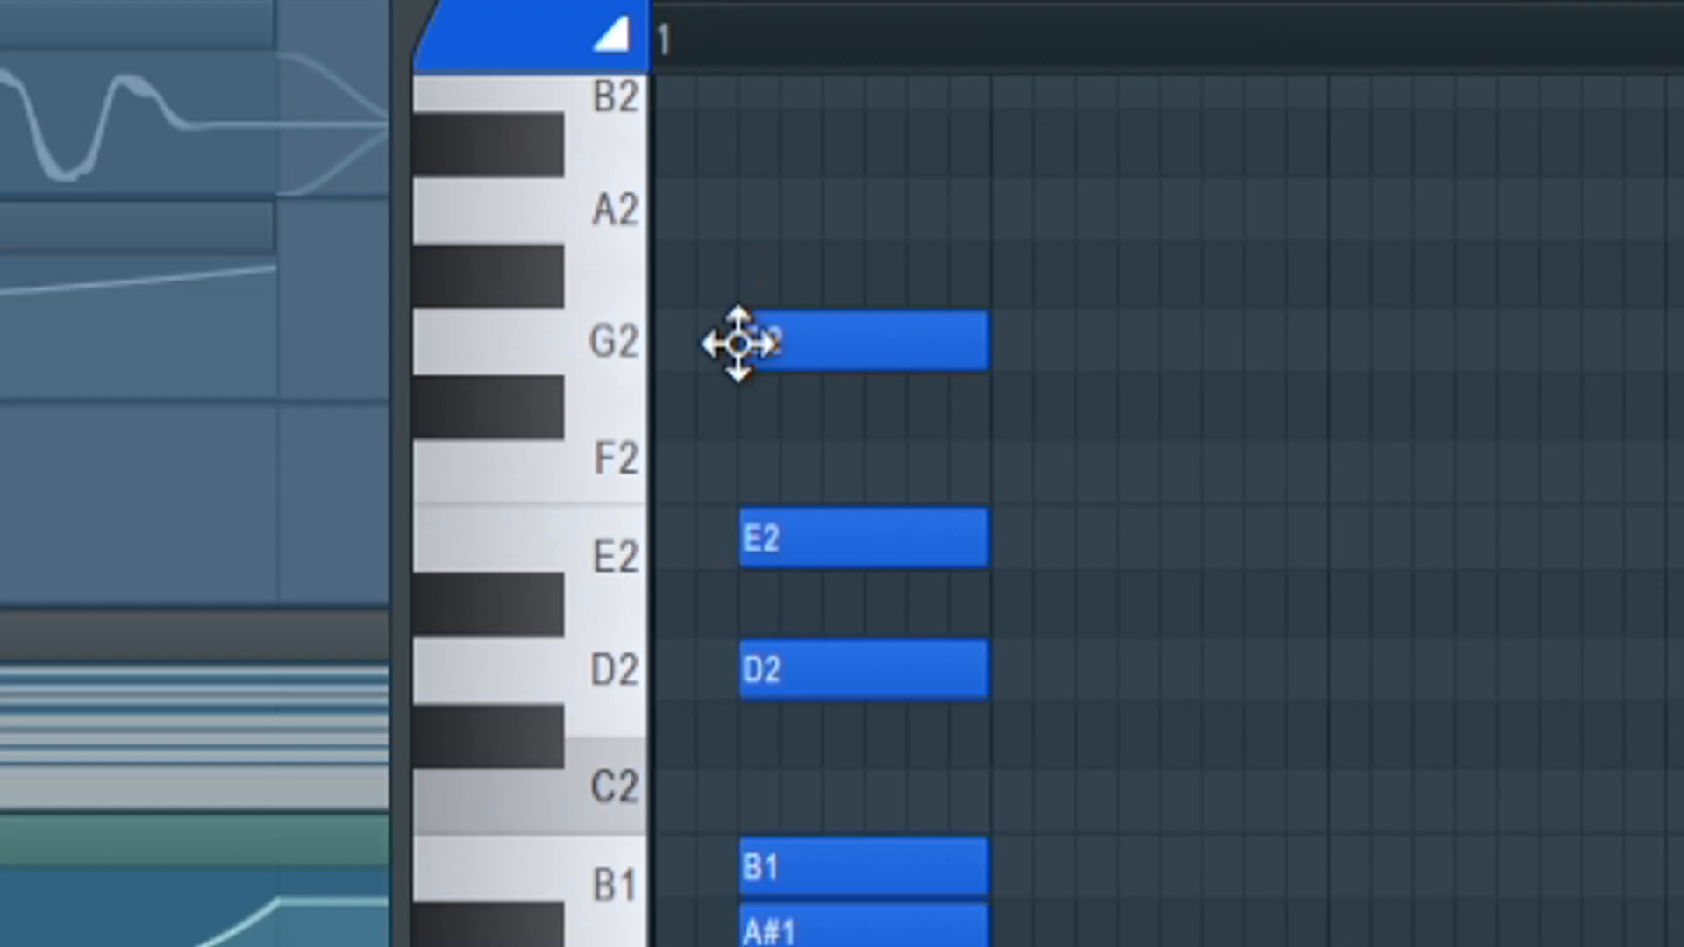
pyautogui.rightClick(738, 343)
pyautogui.press('space')
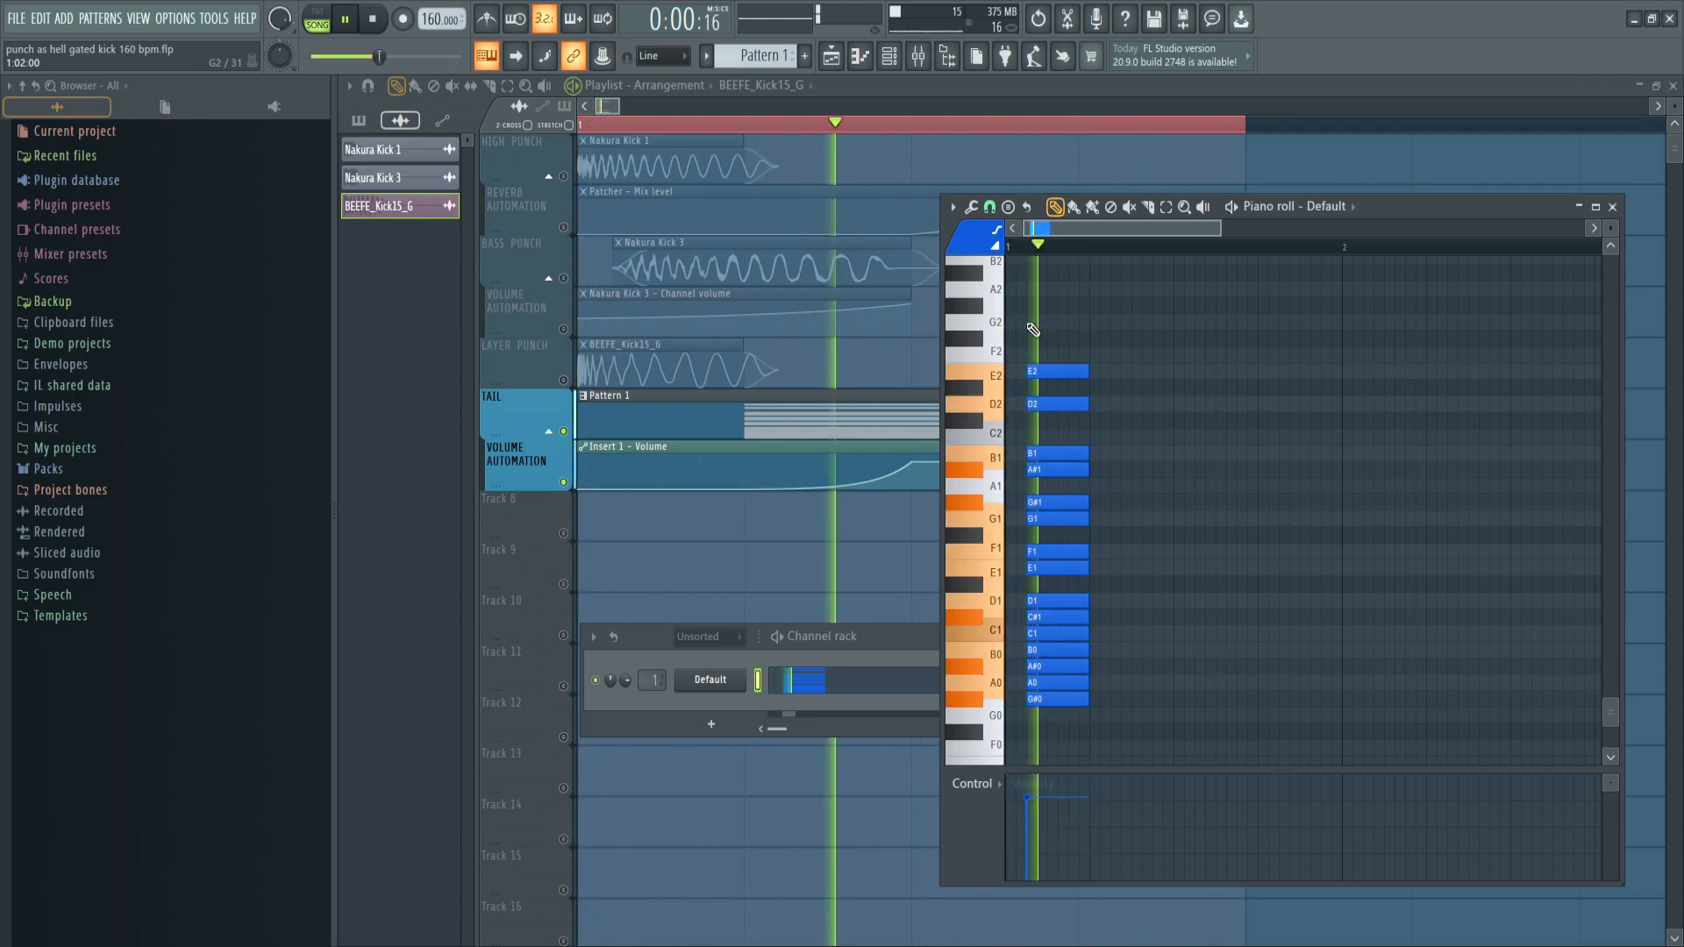
pyautogui.press('space')
pyautogui.click(1028, 322)
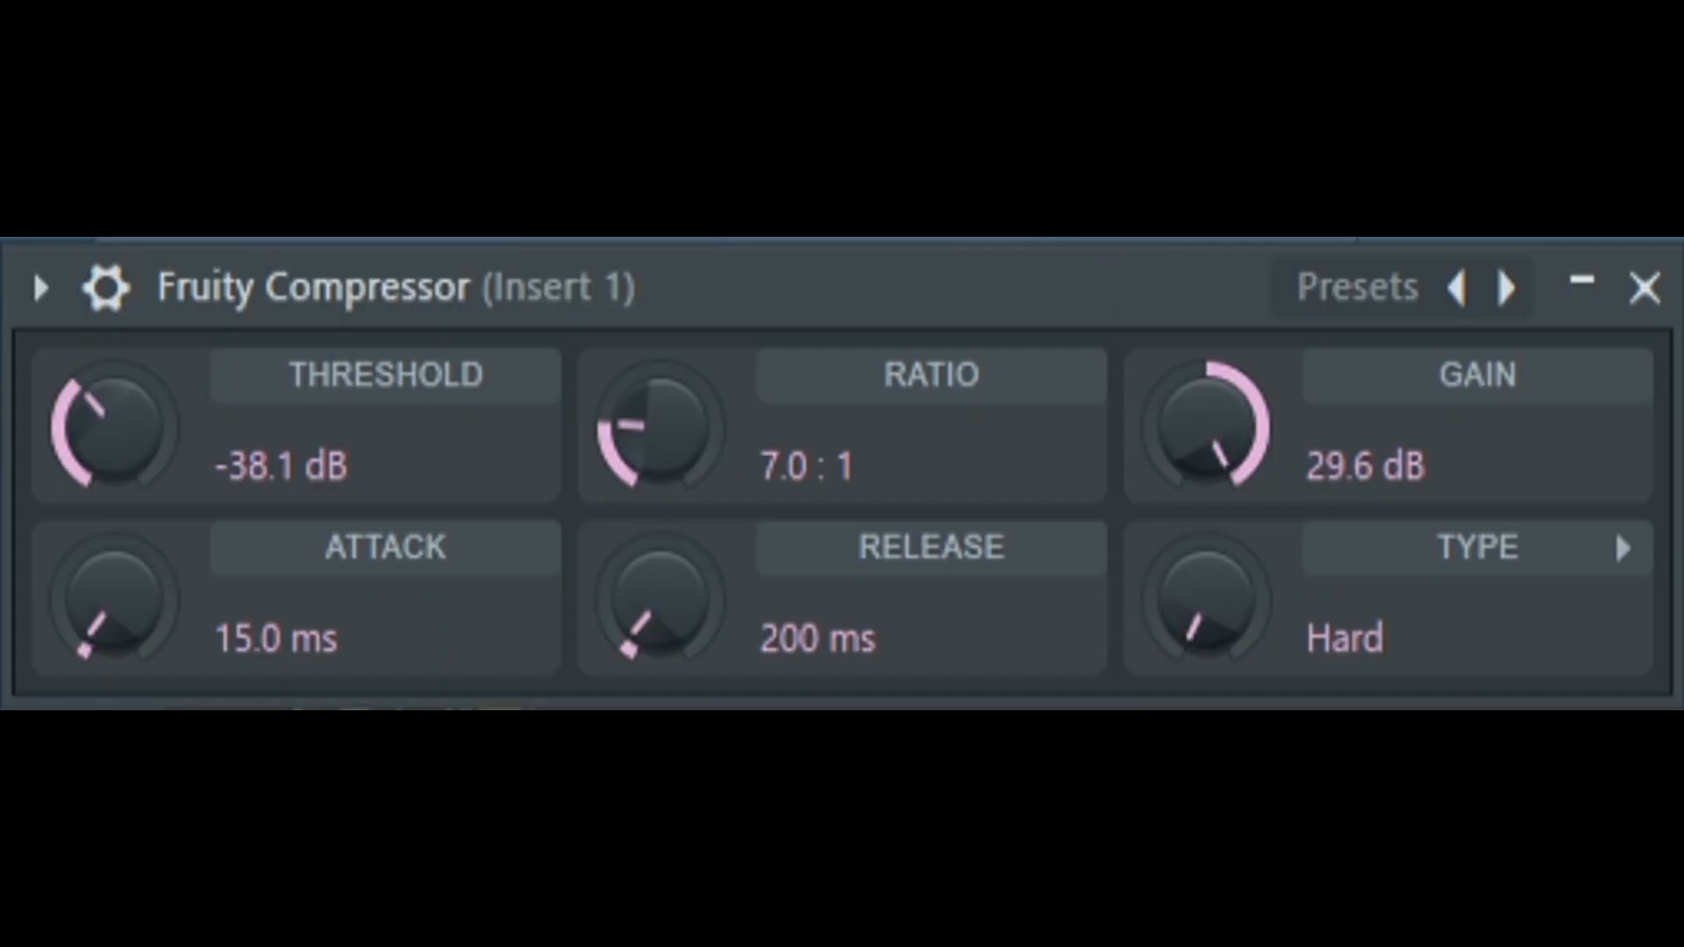
# Close the Fruity Compressor settings, audition the tail with the Insert 1 mixer track in view, and open RBass Stereo
pyautogui.click(1322, 261)
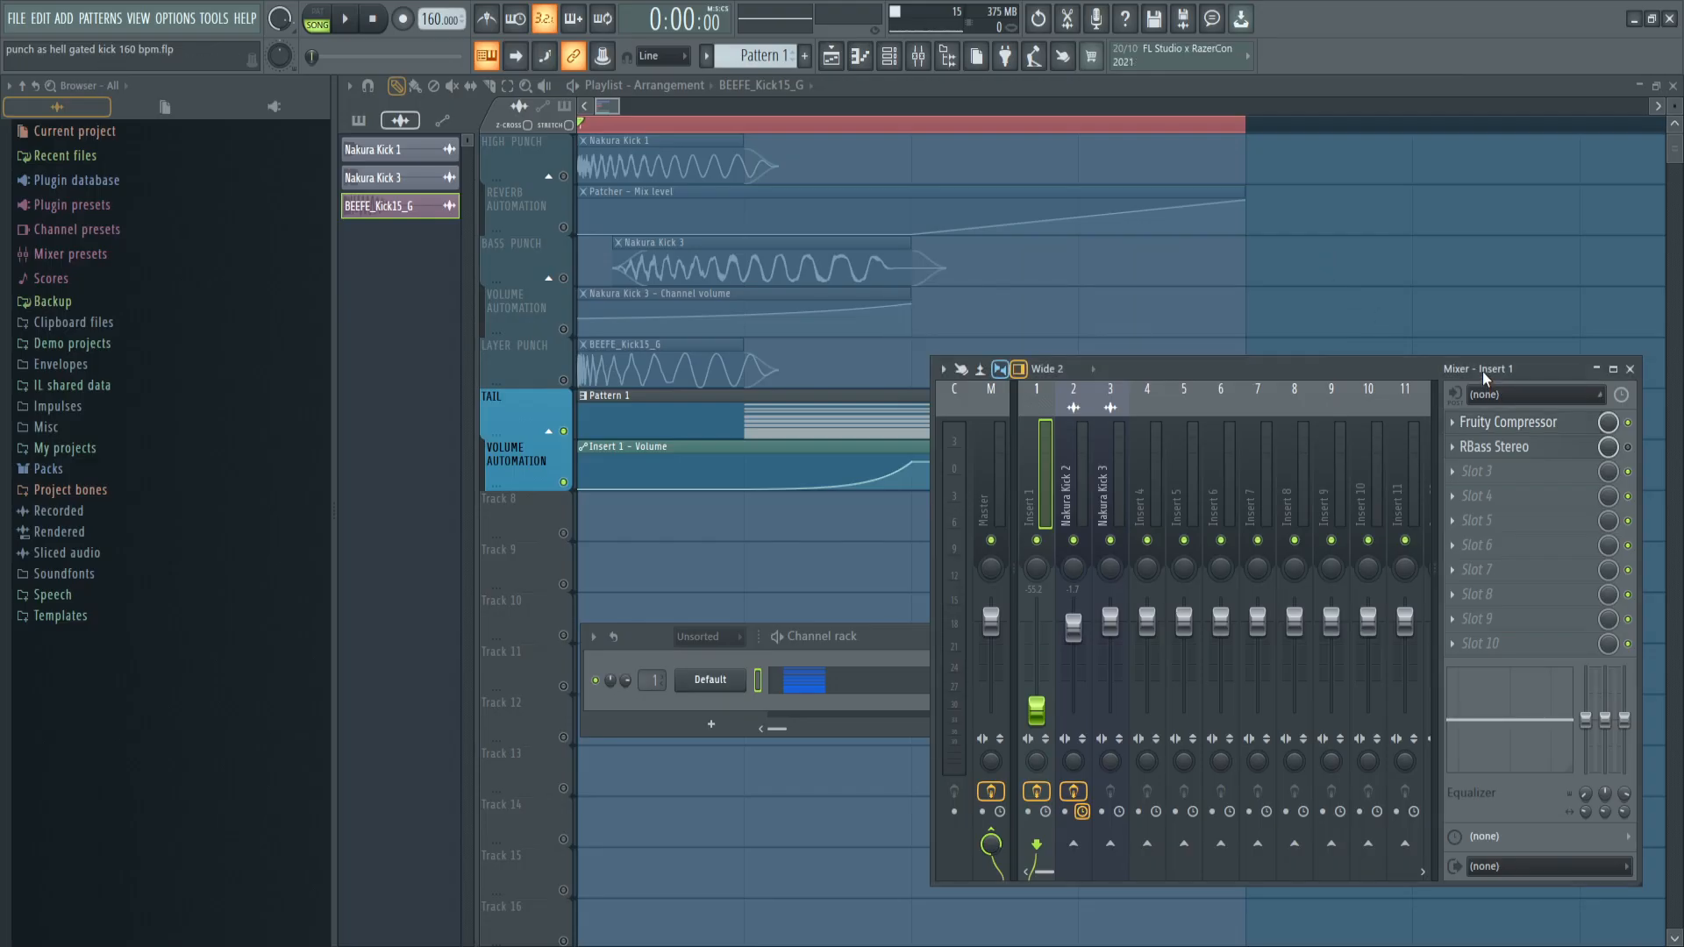
pyautogui.press('space')
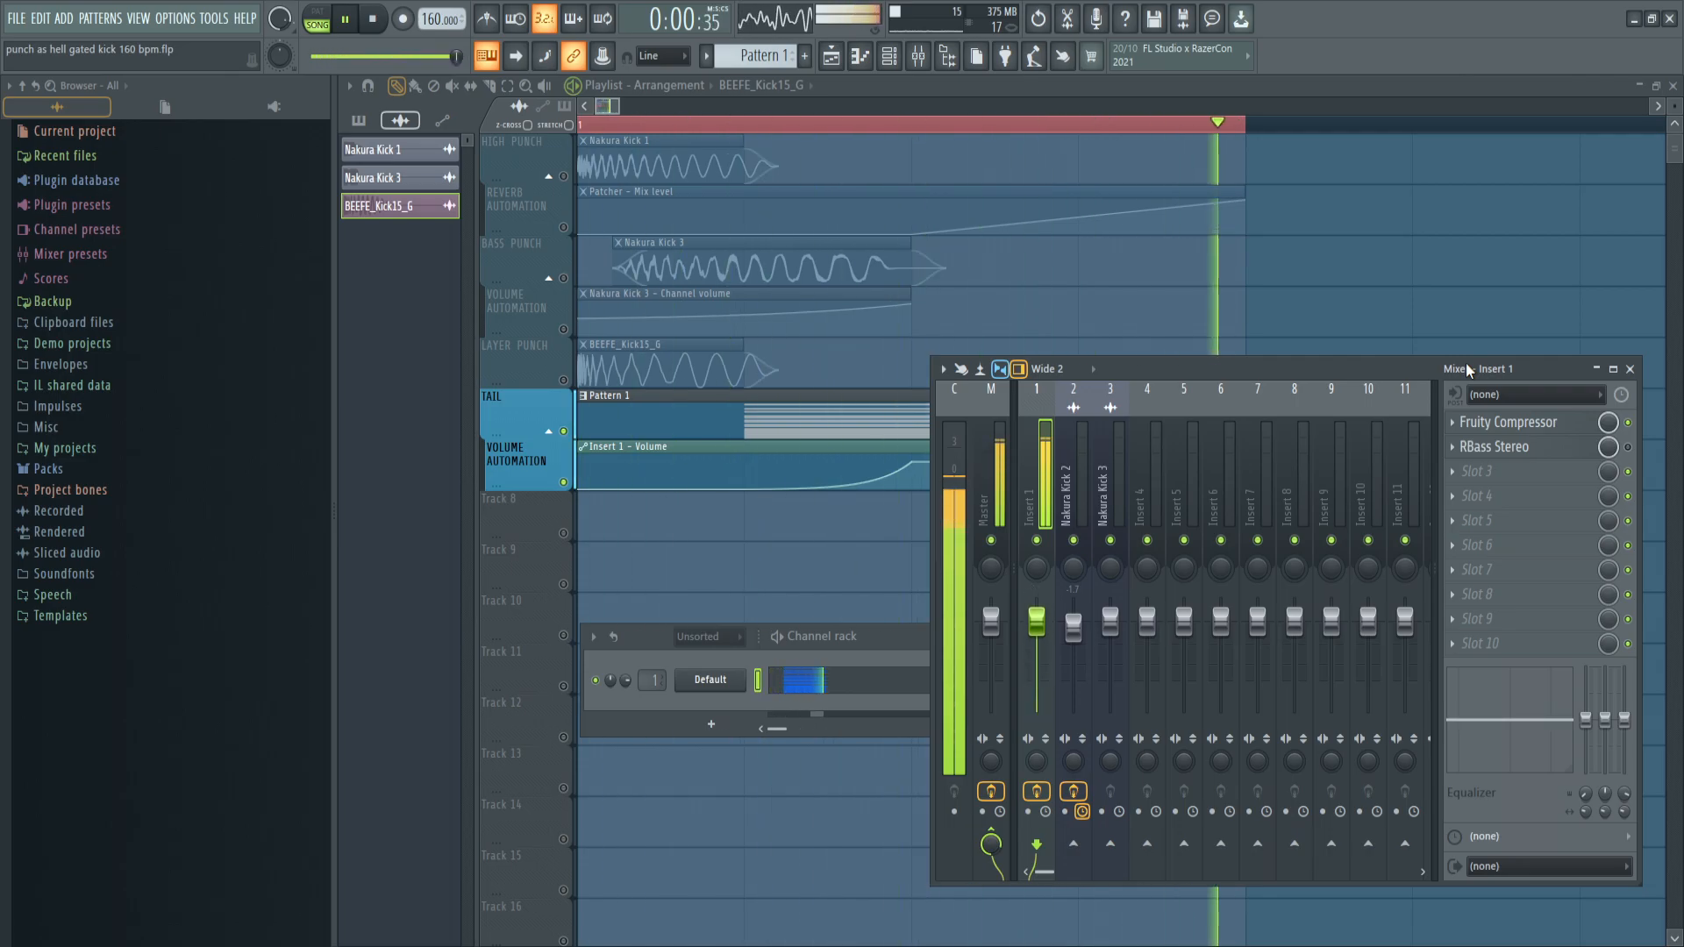
pyautogui.press('space')
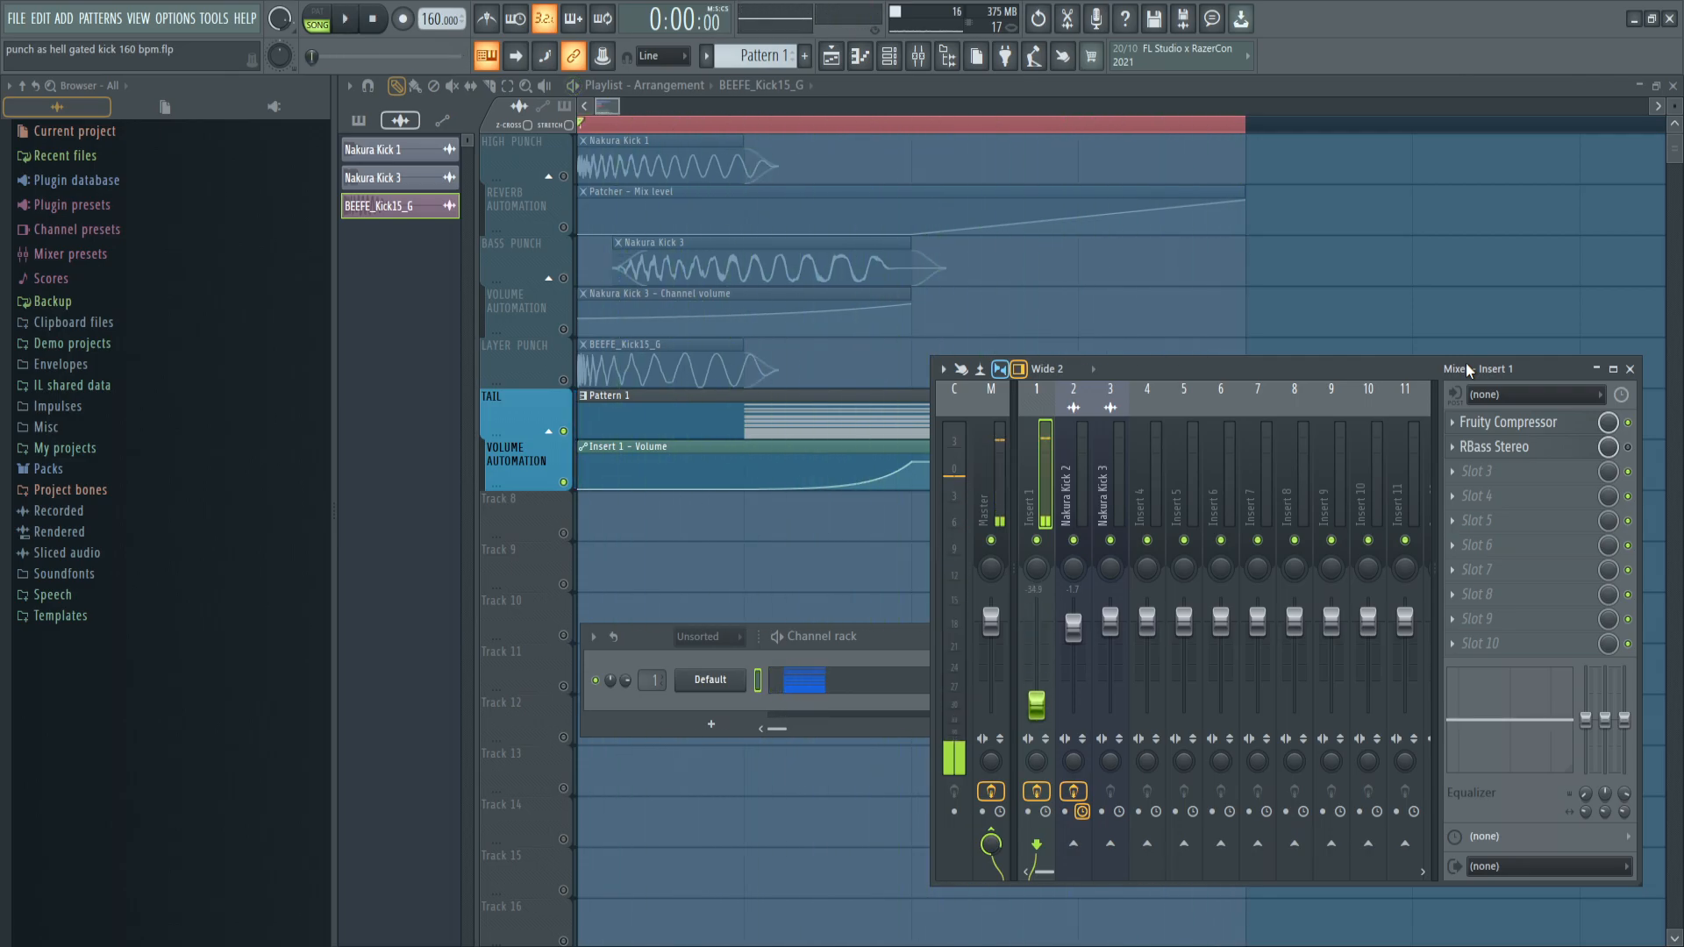
pyautogui.click(1493, 447)
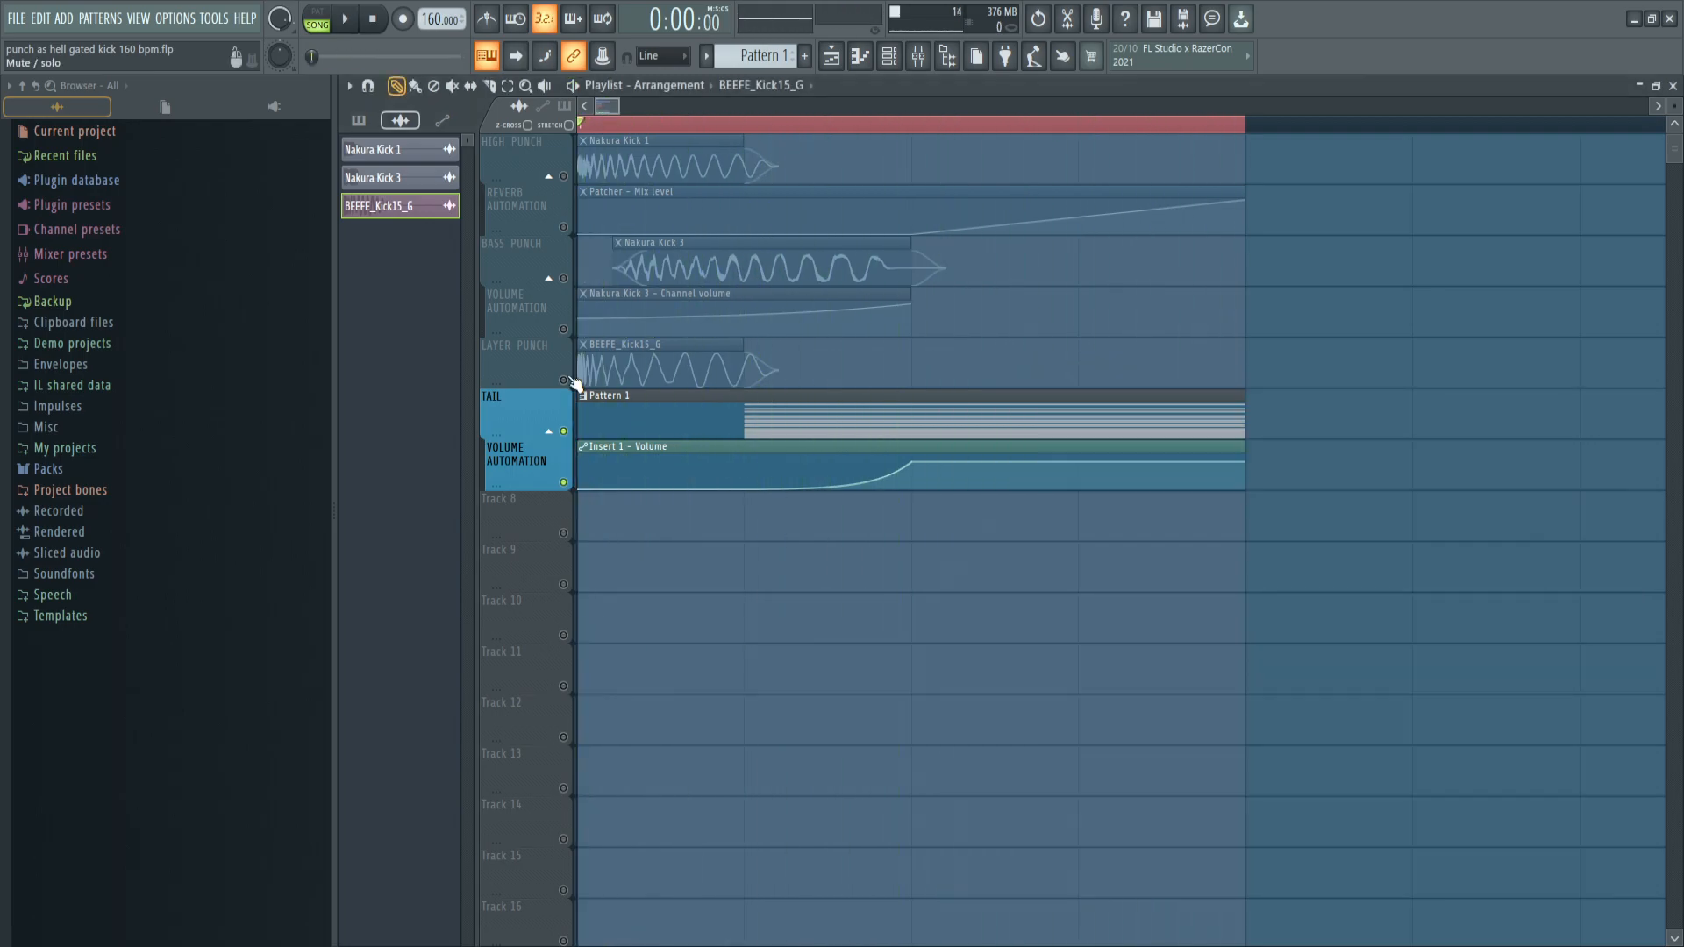
# Unsolo TAIL so all playlist tracks are enabled, and audition the complete kick
pyautogui.rightClick(564, 430)
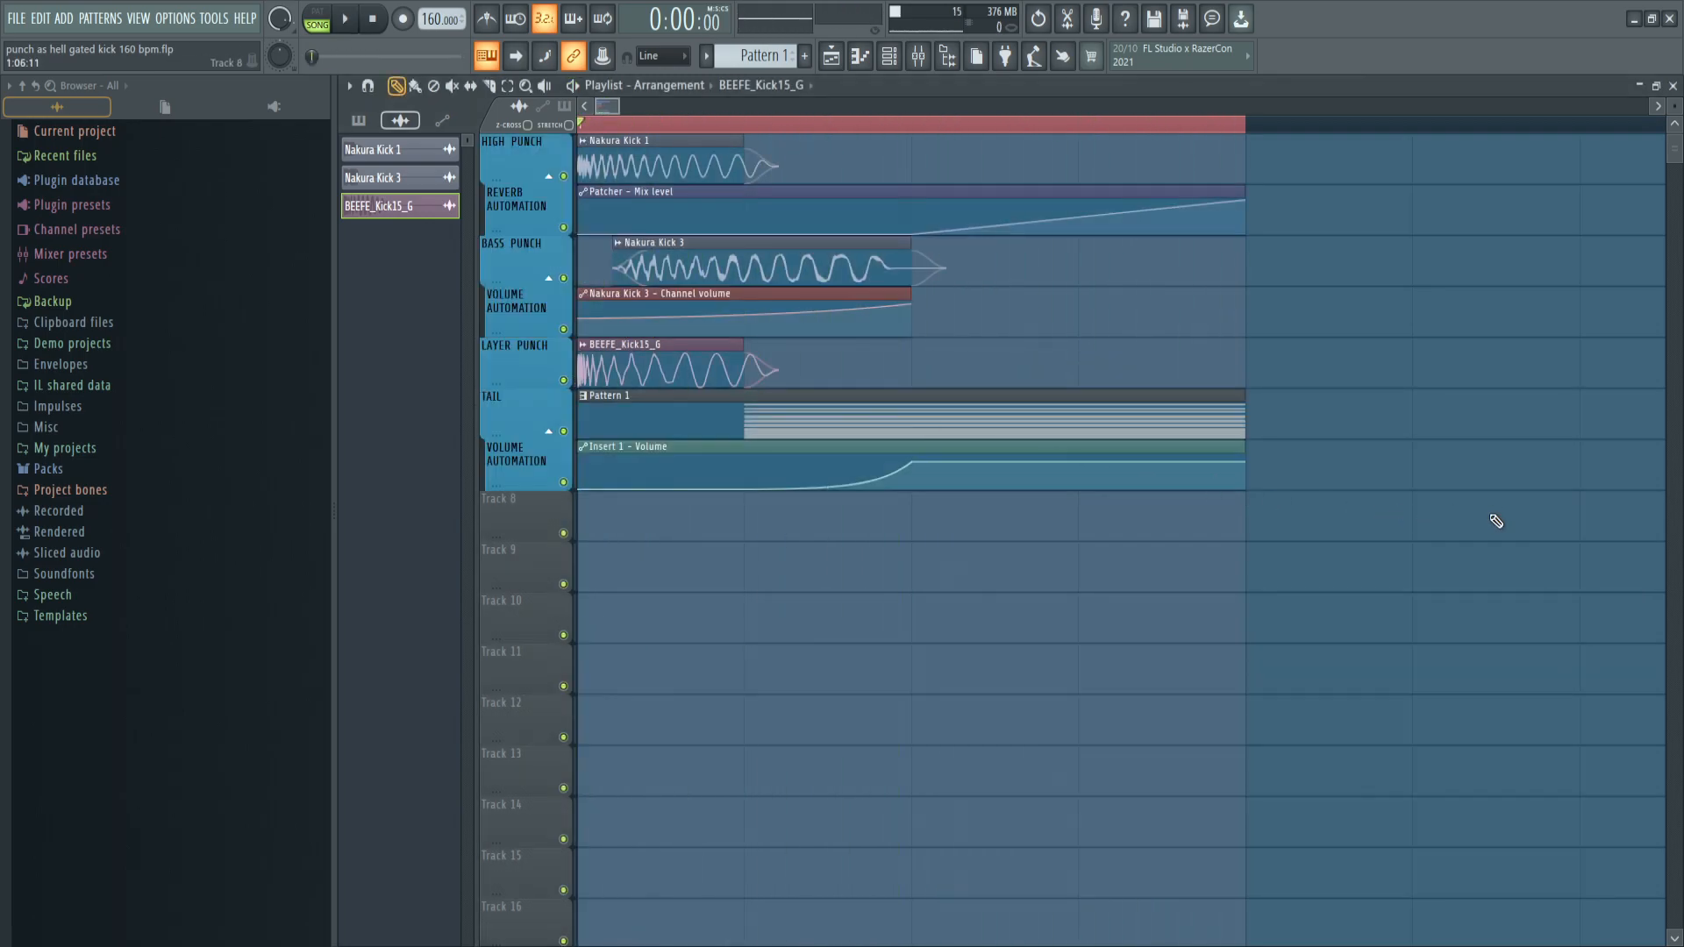
pyautogui.press('space')
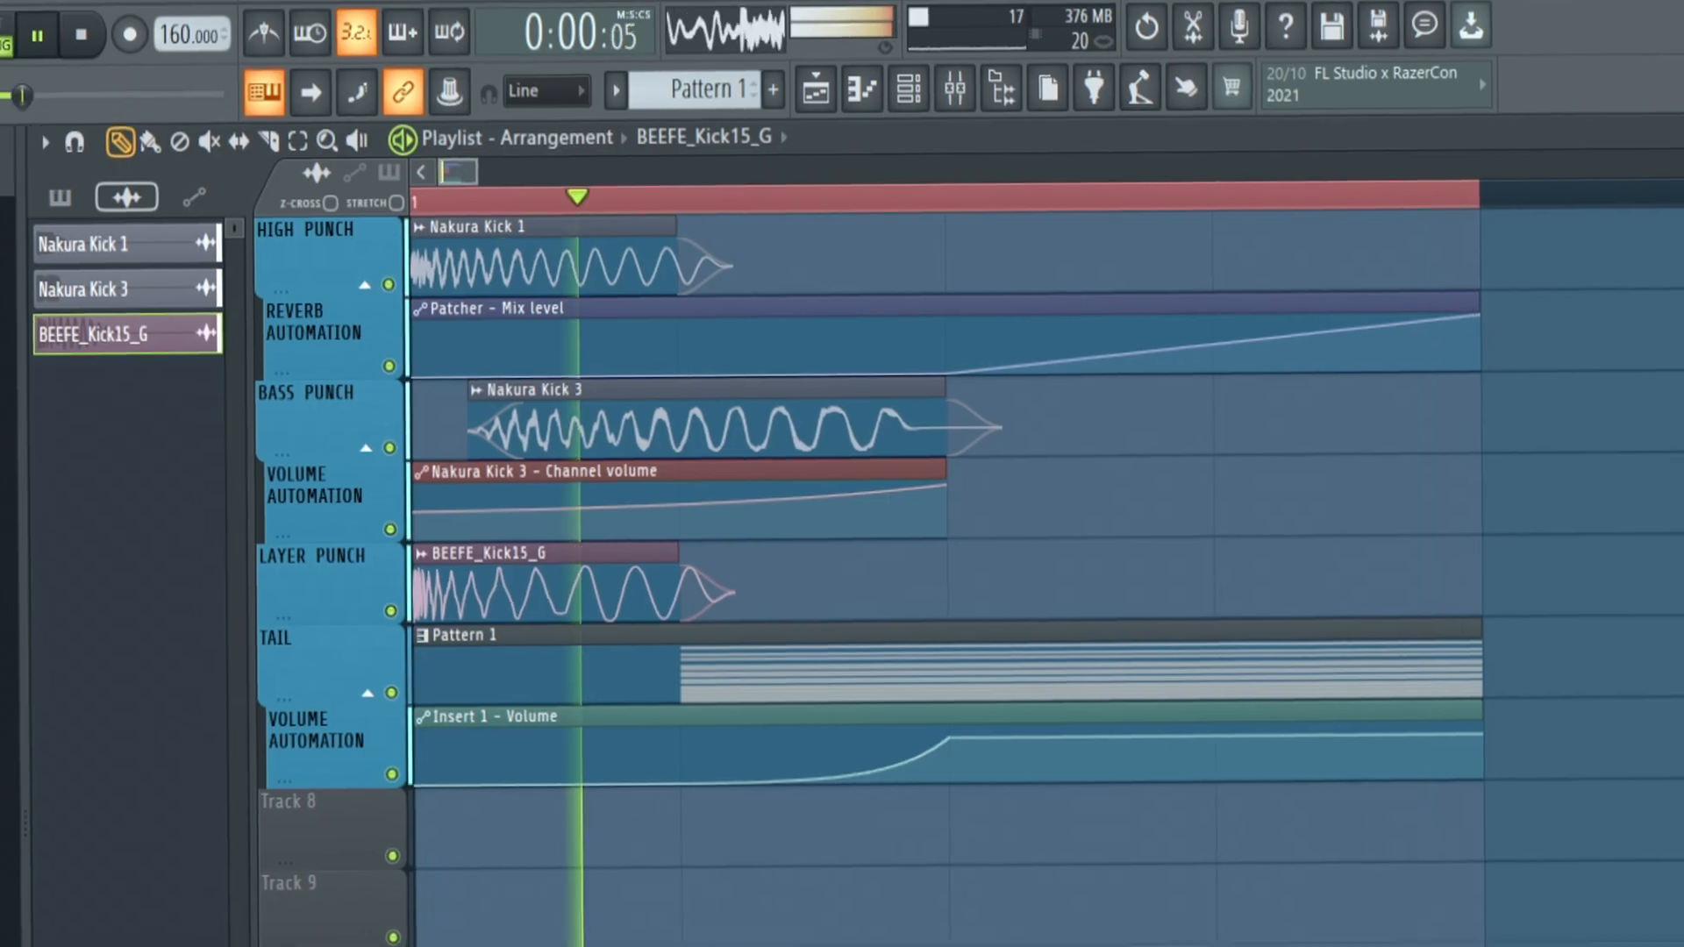
pyautogui.press('space')
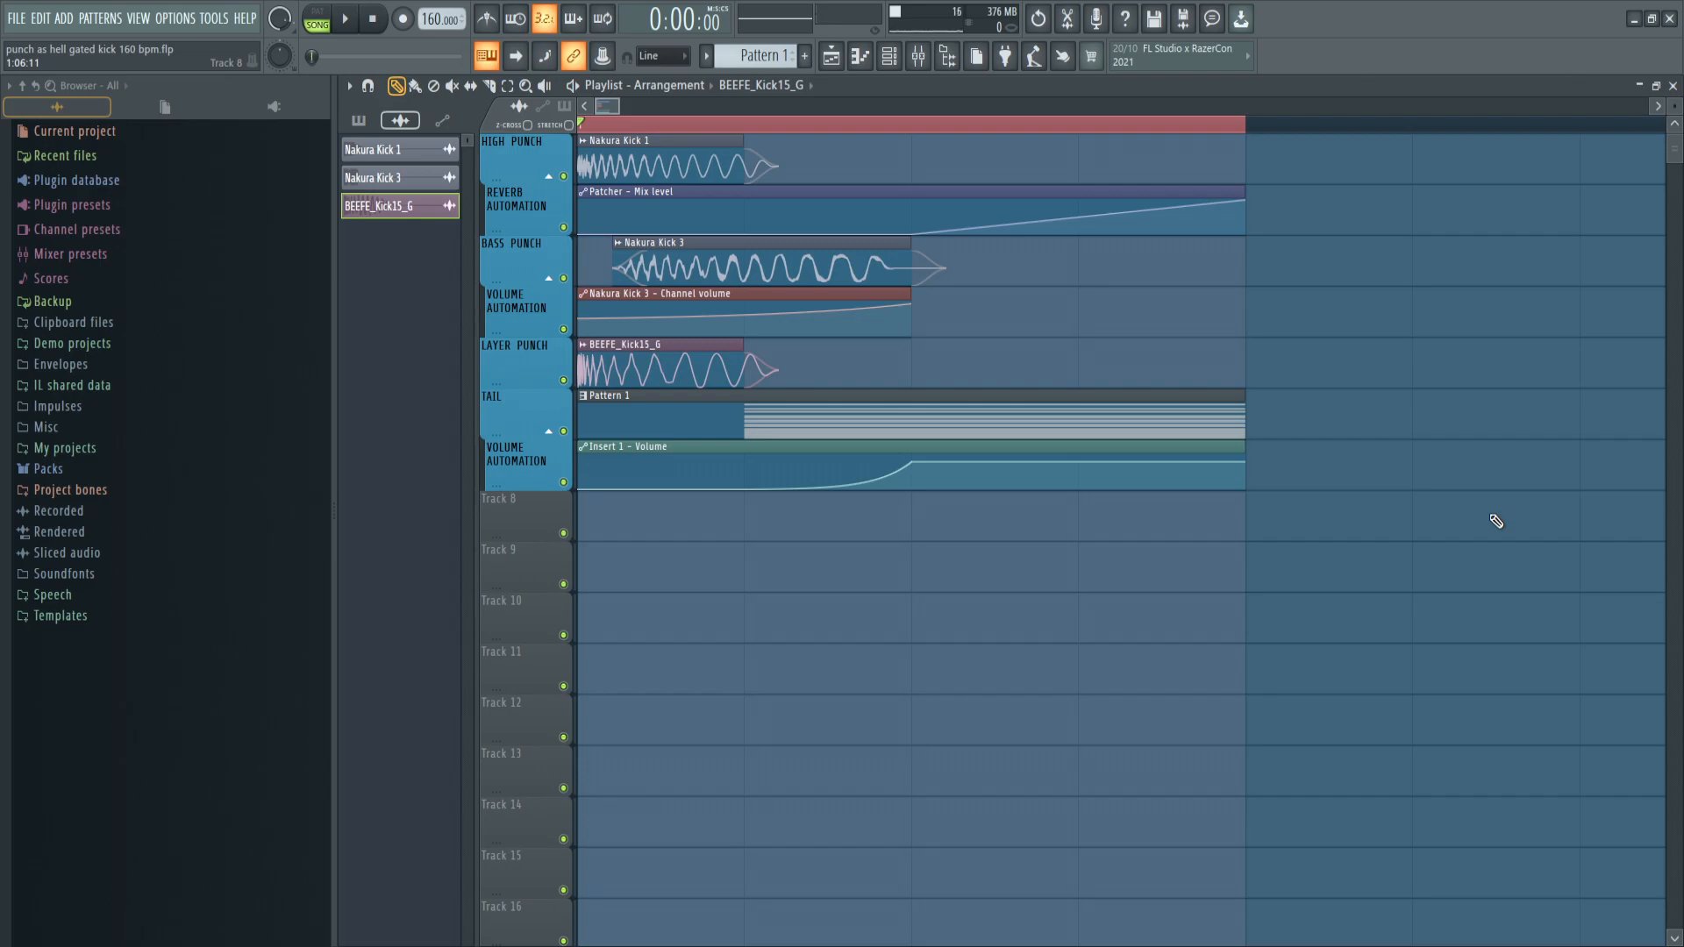
# Inspect the FuzzPlus3 settings on the Master mixer track, close them and audition the complete kick
pyautogui.click(918, 58)
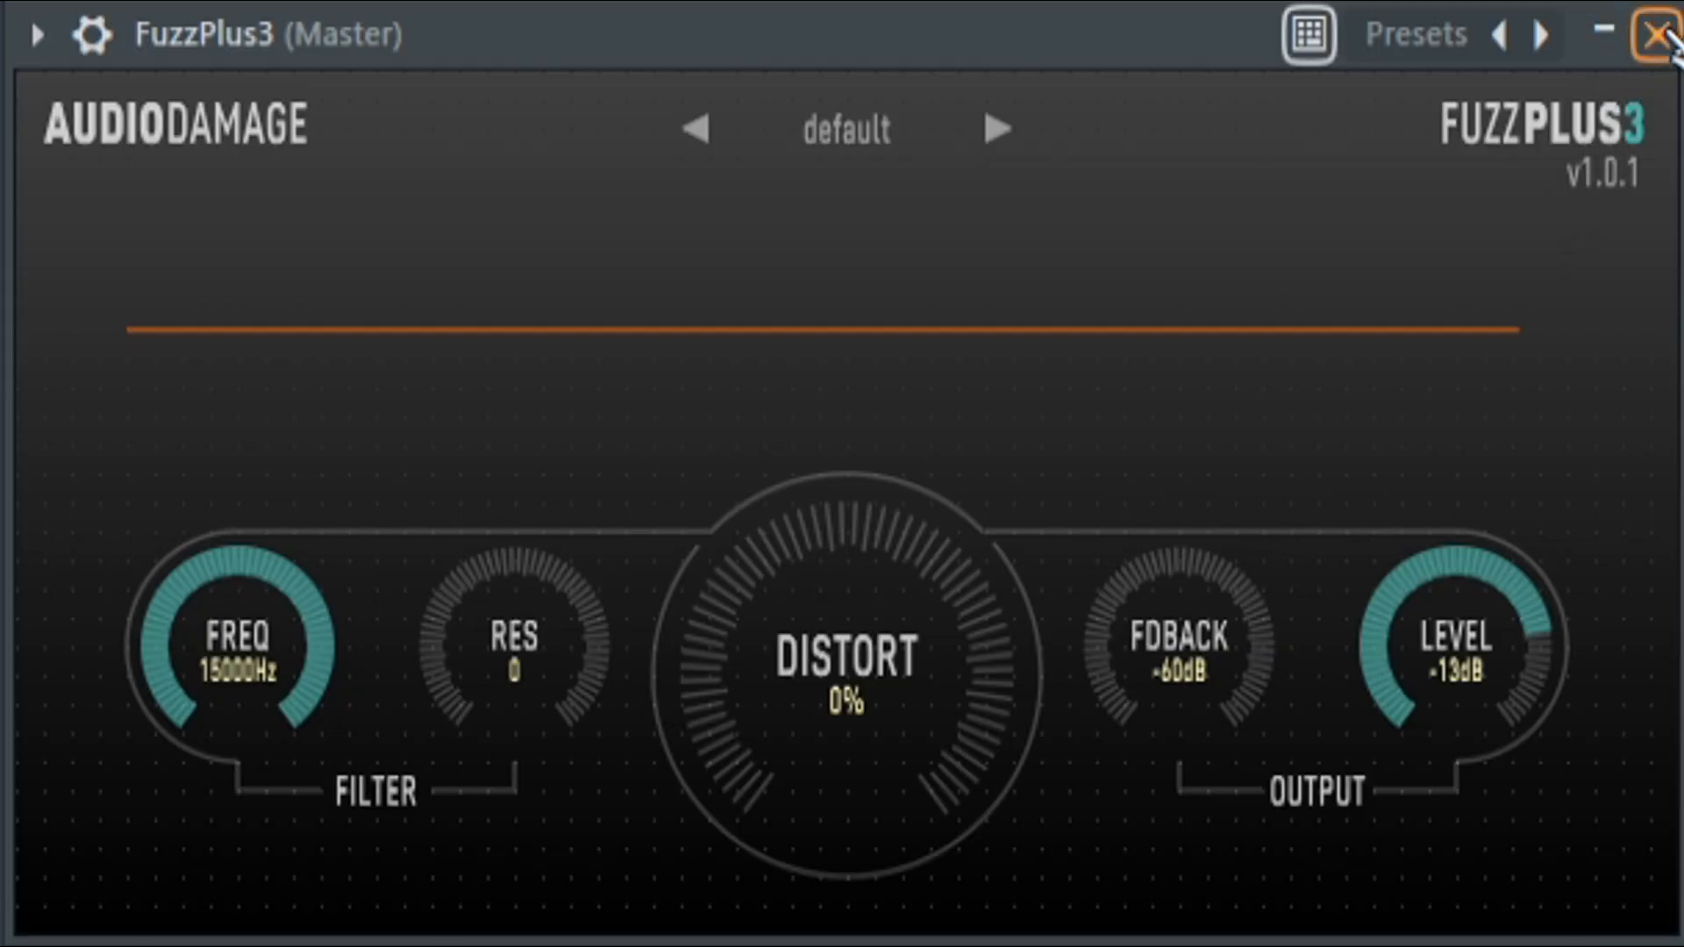
pyautogui.click(1657, 35)
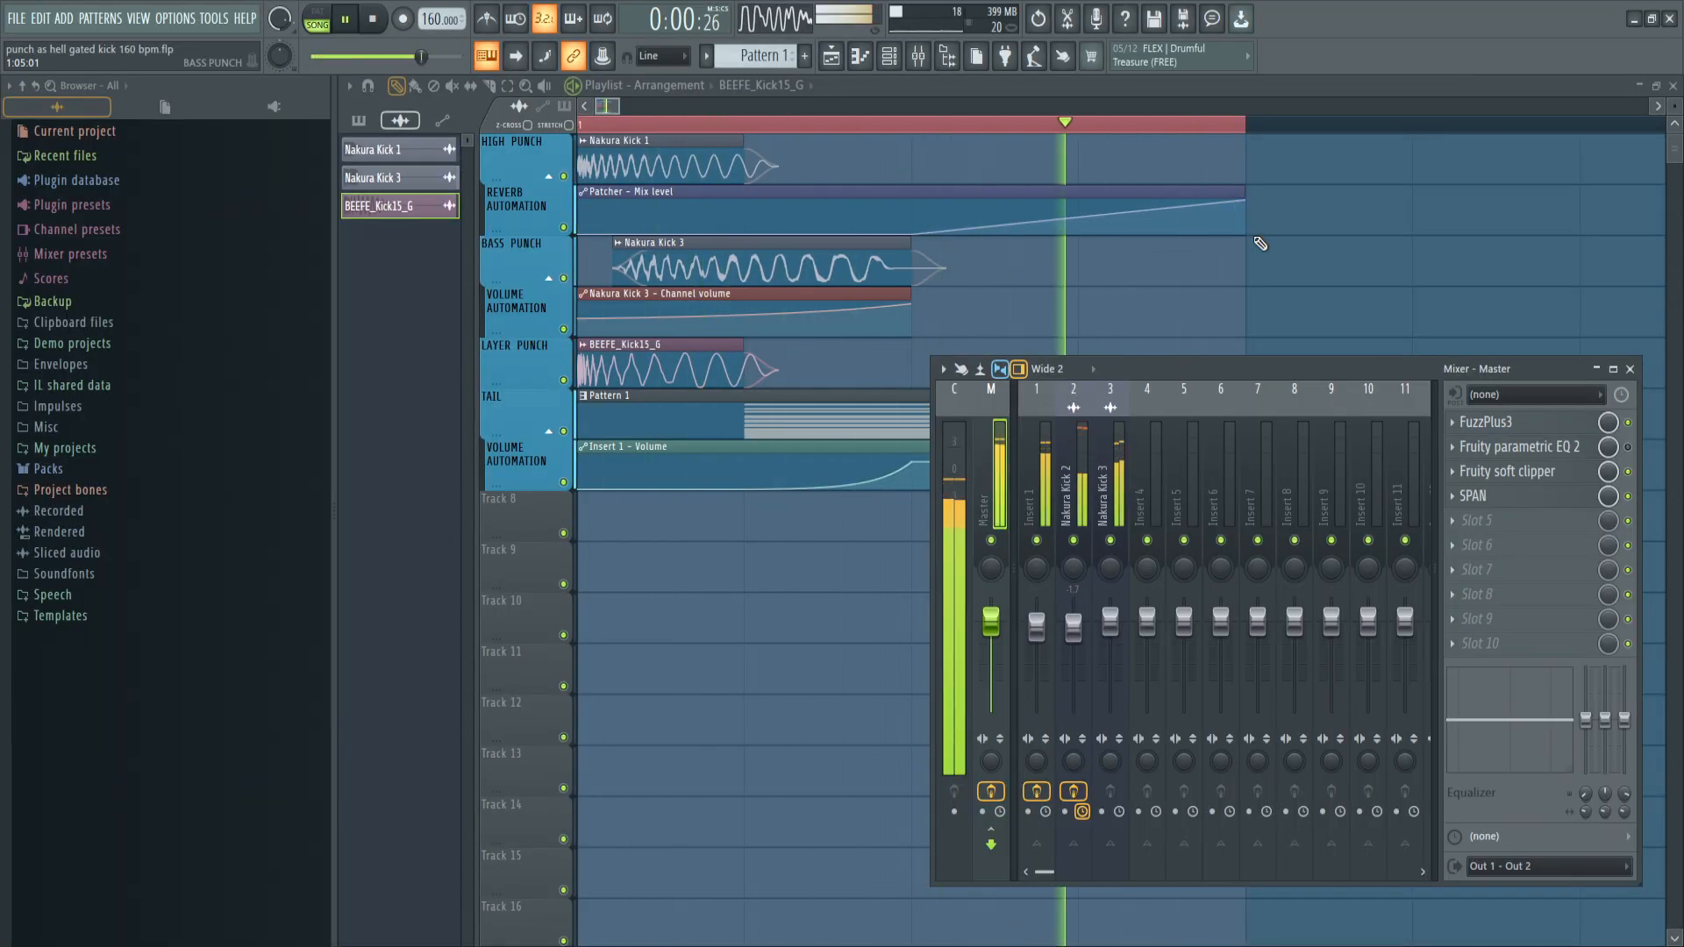
pyautogui.press('space')
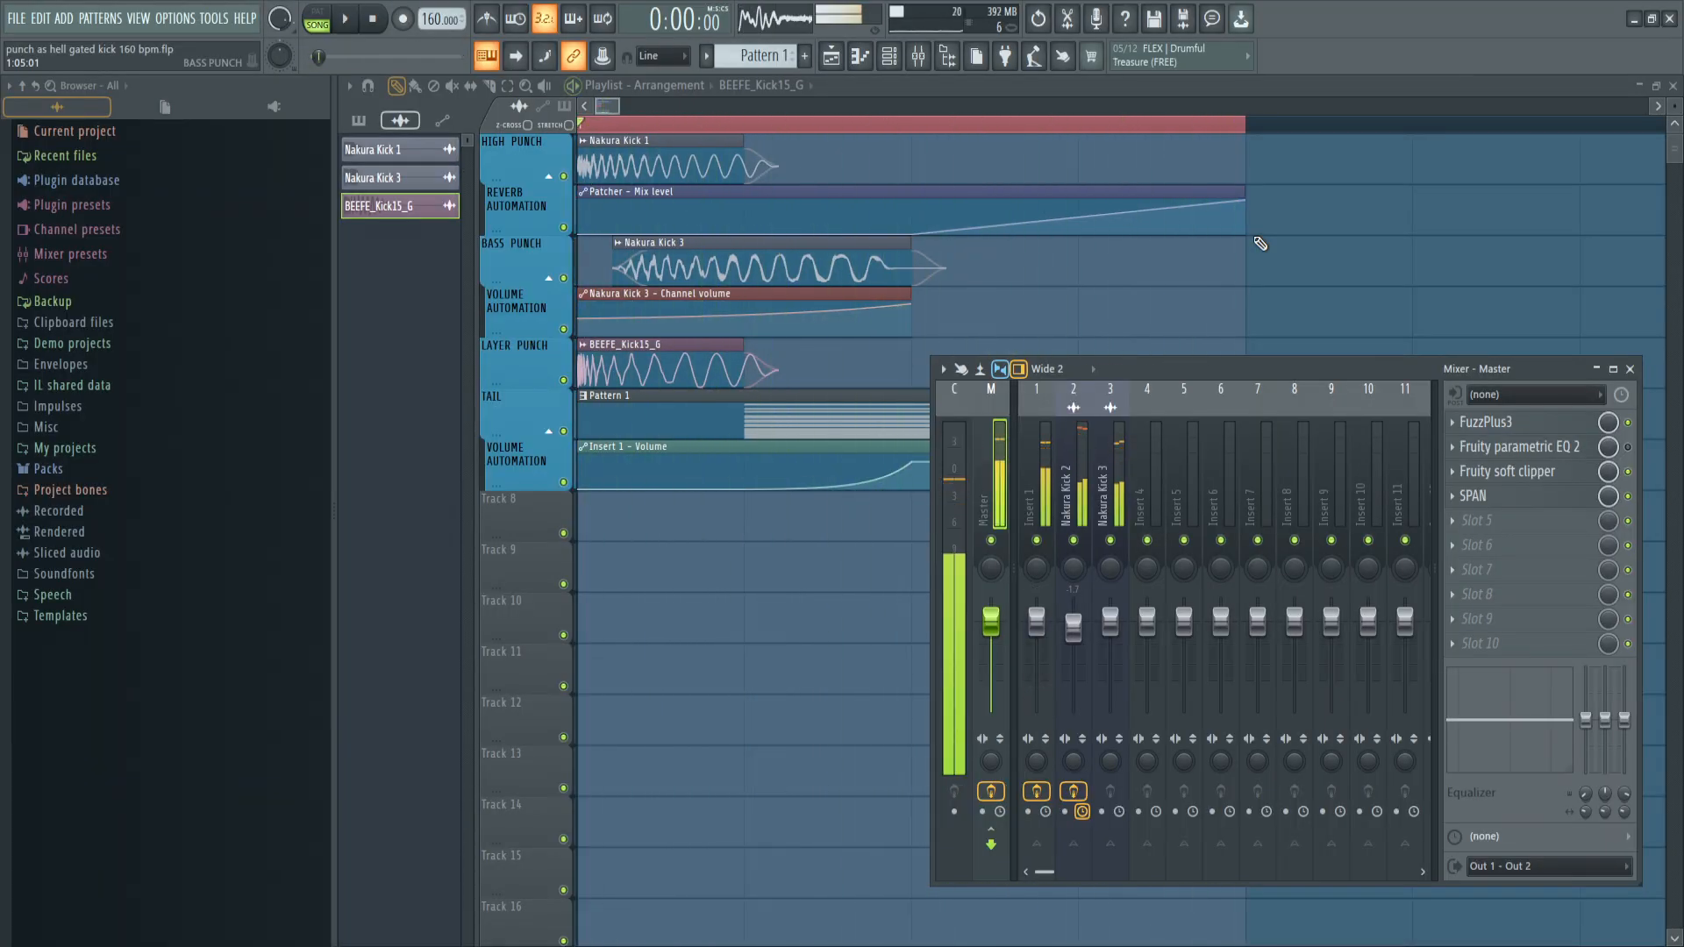
# Inspect the Master's Fruity parametric EQ 2 curve, close it and play the kick with the SPAN spectrum analyzer open
pyautogui.click(1513, 448)
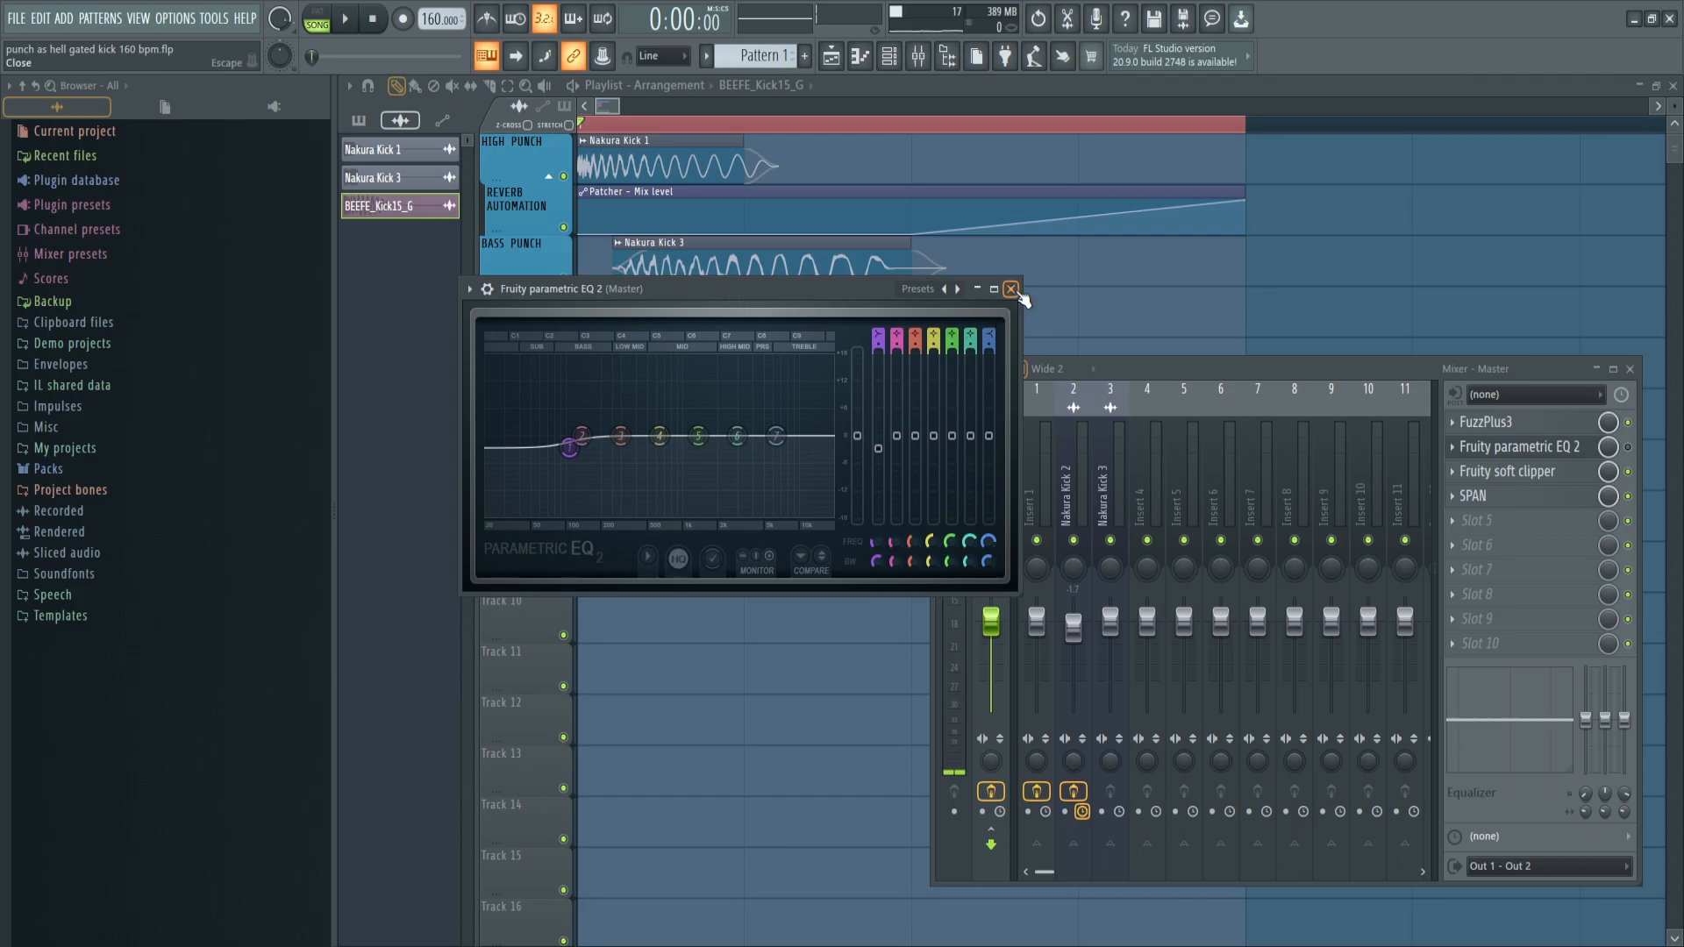
pyautogui.click(1011, 289)
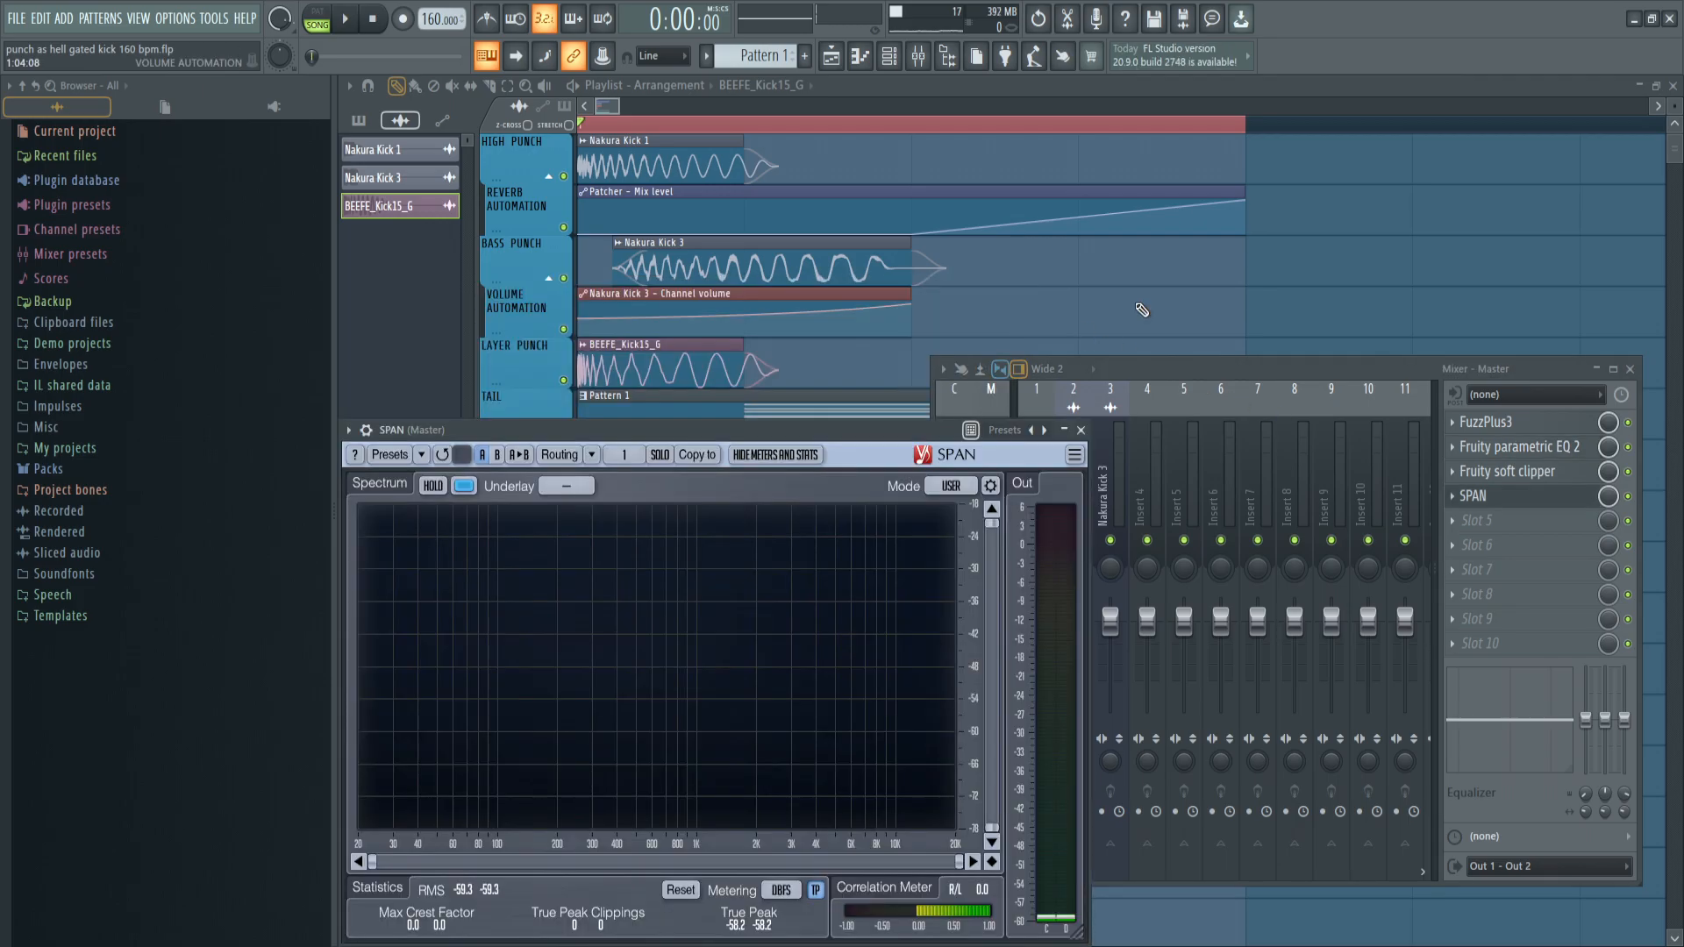
pyautogui.press('space')
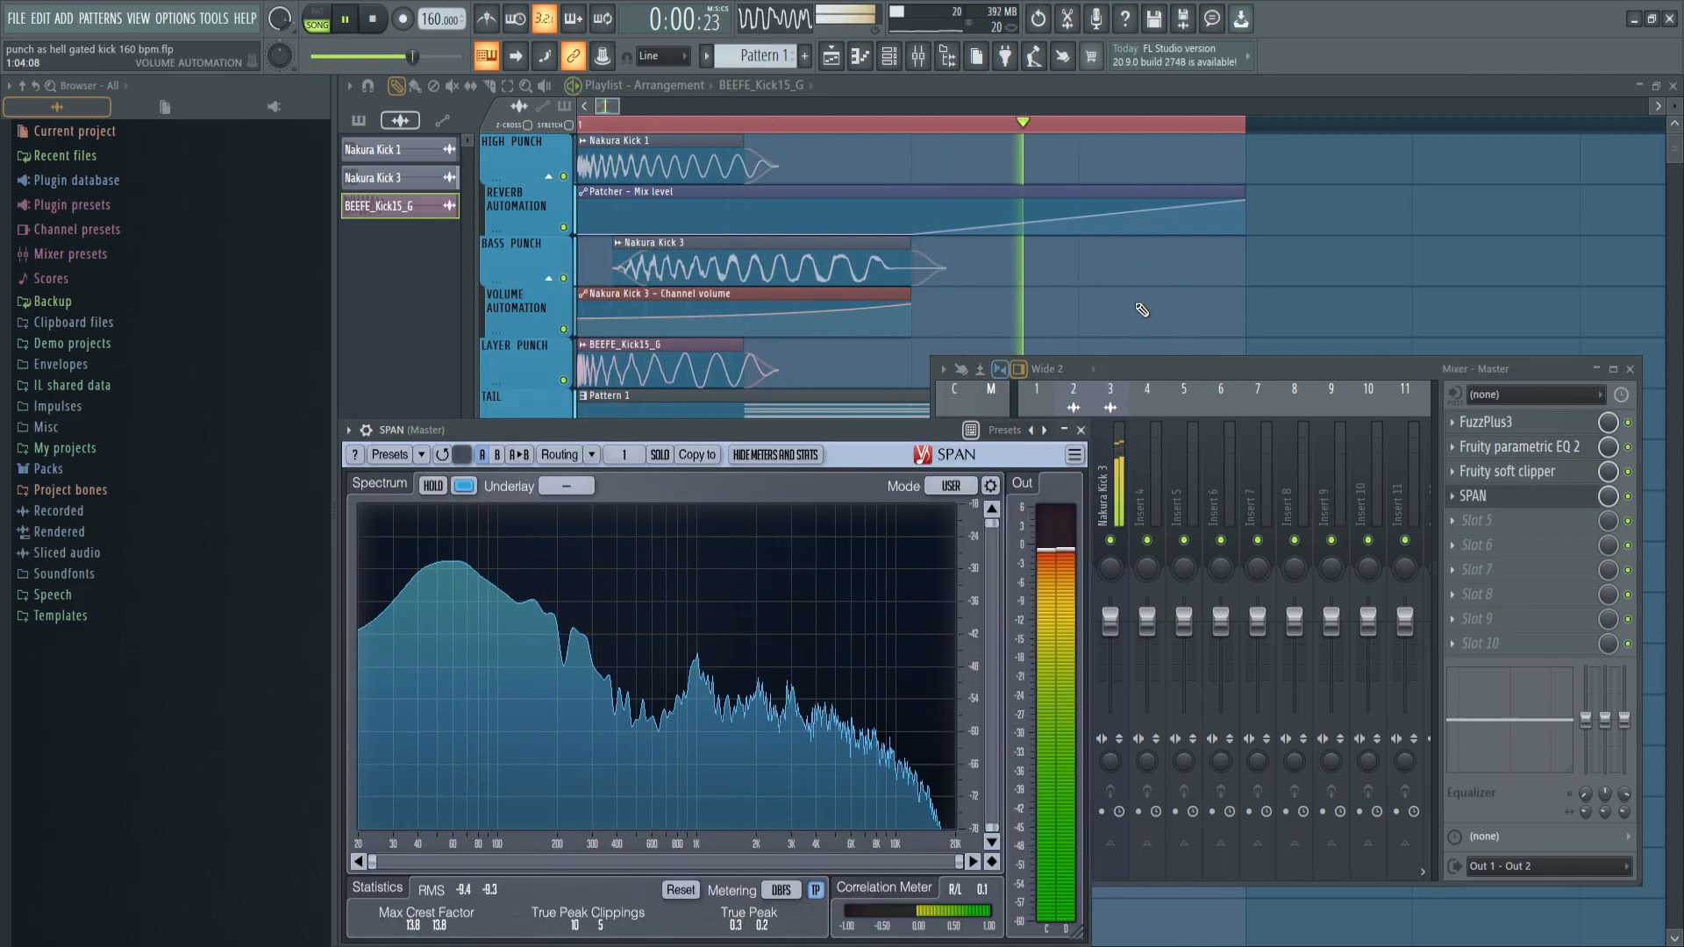
pyautogui.press('space')
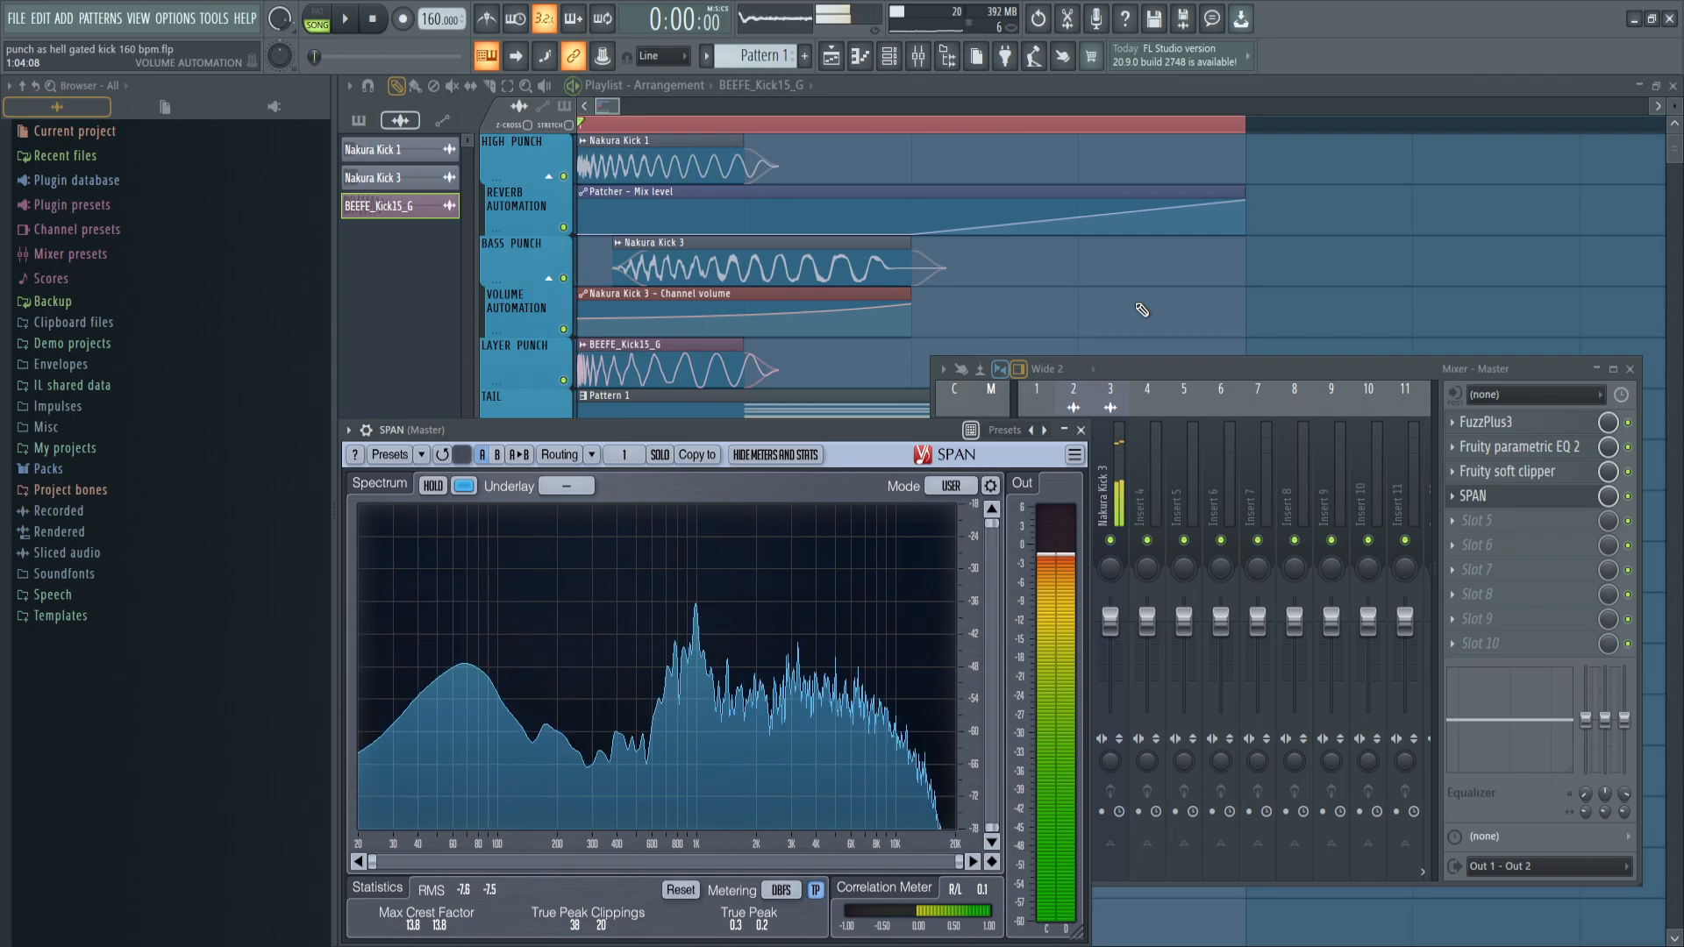